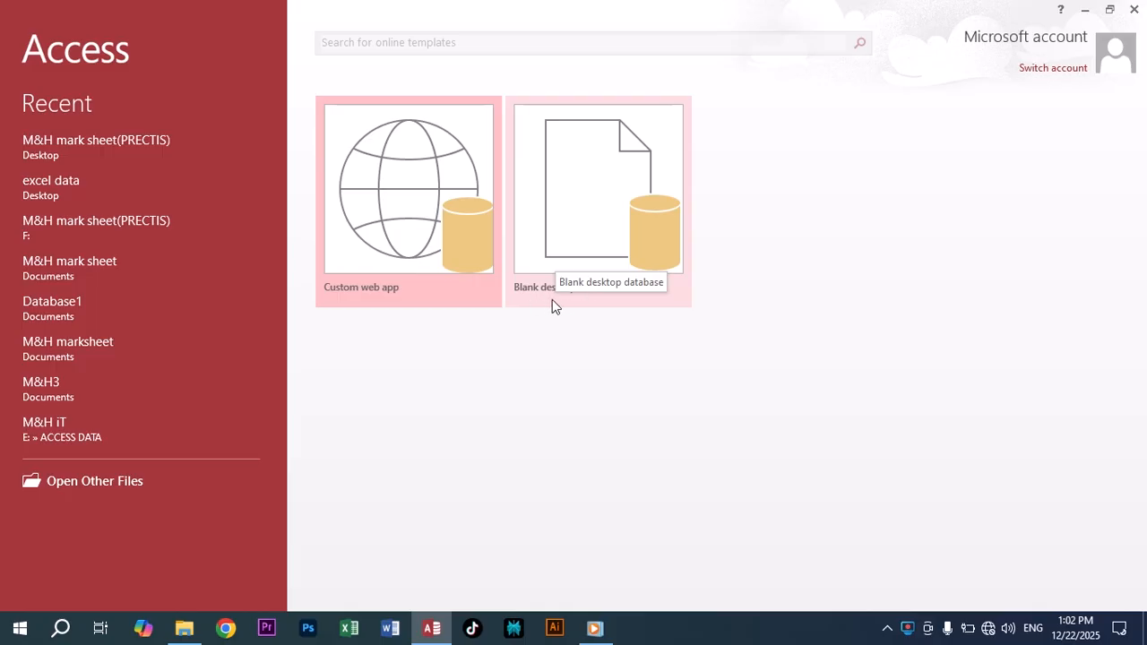
Step: Create a blank desktop database named "excel data" in the Desktop folder and close its empty default table
click(574, 213)
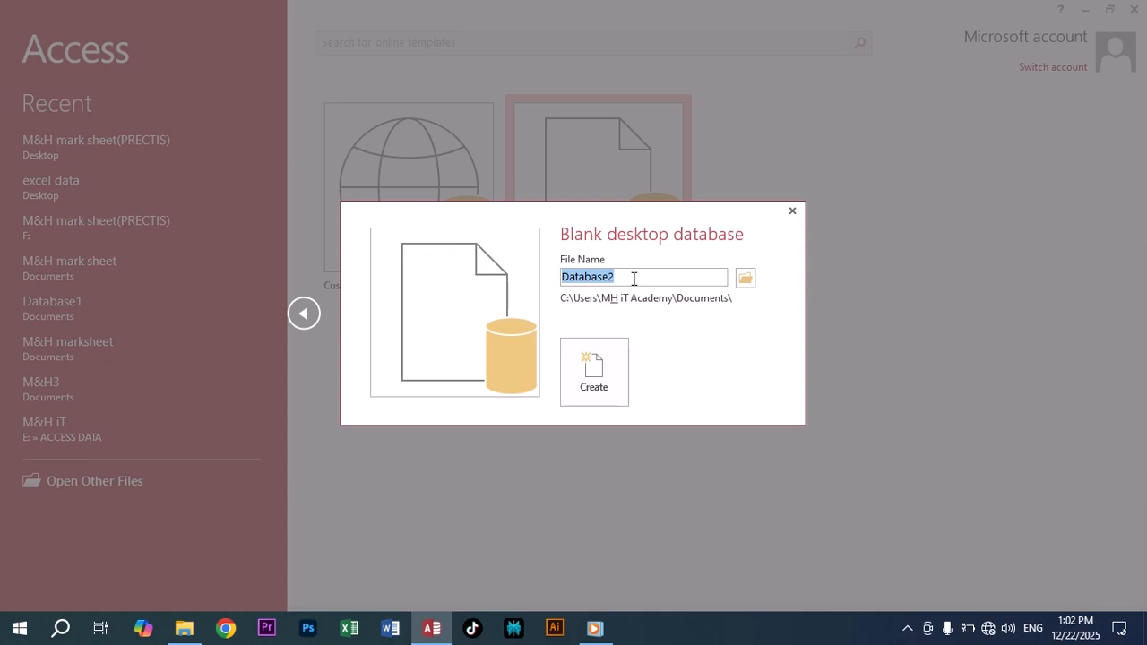
click(634, 279)
drag(625, 276, 558, 279)
text(excel)
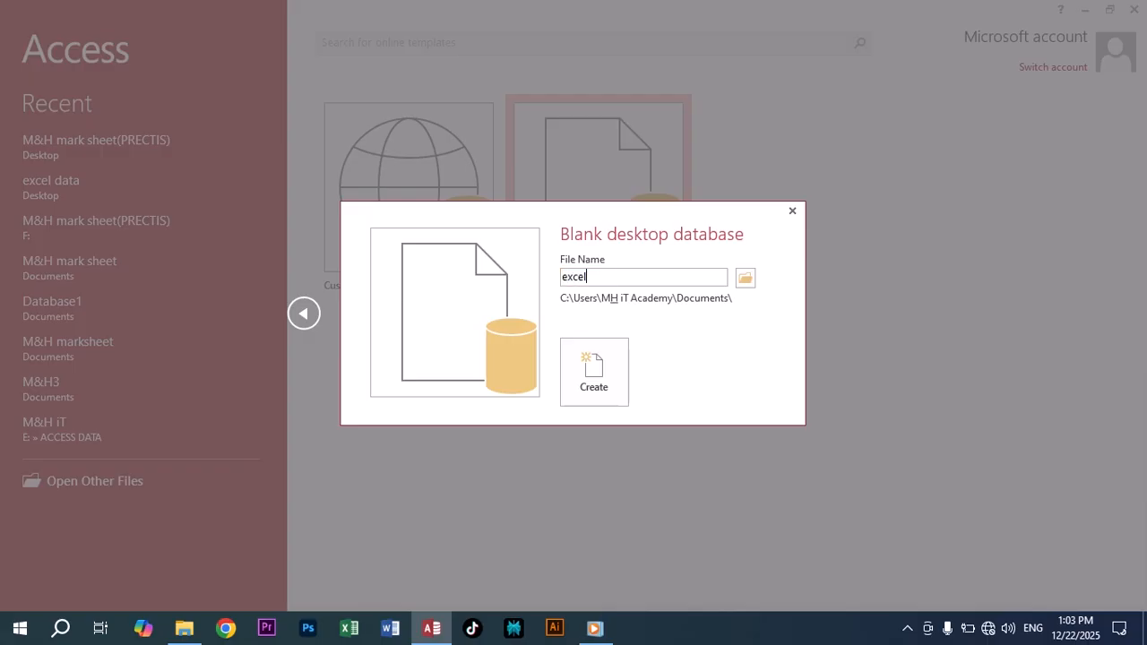
text( data)
click(746, 279)
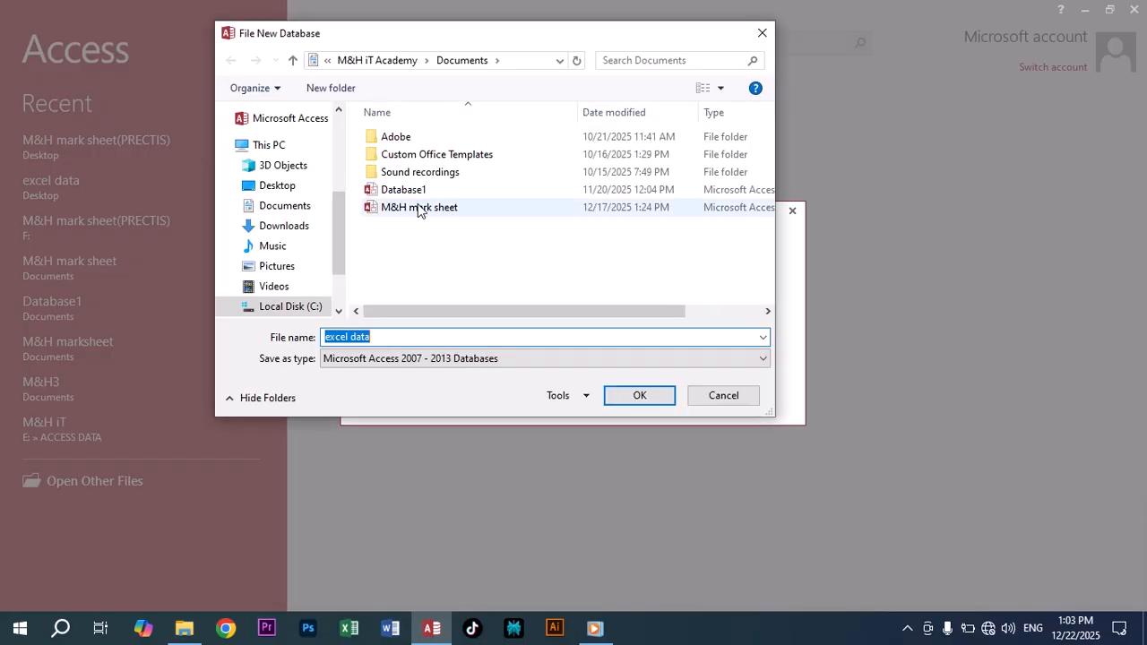
click(297, 192)
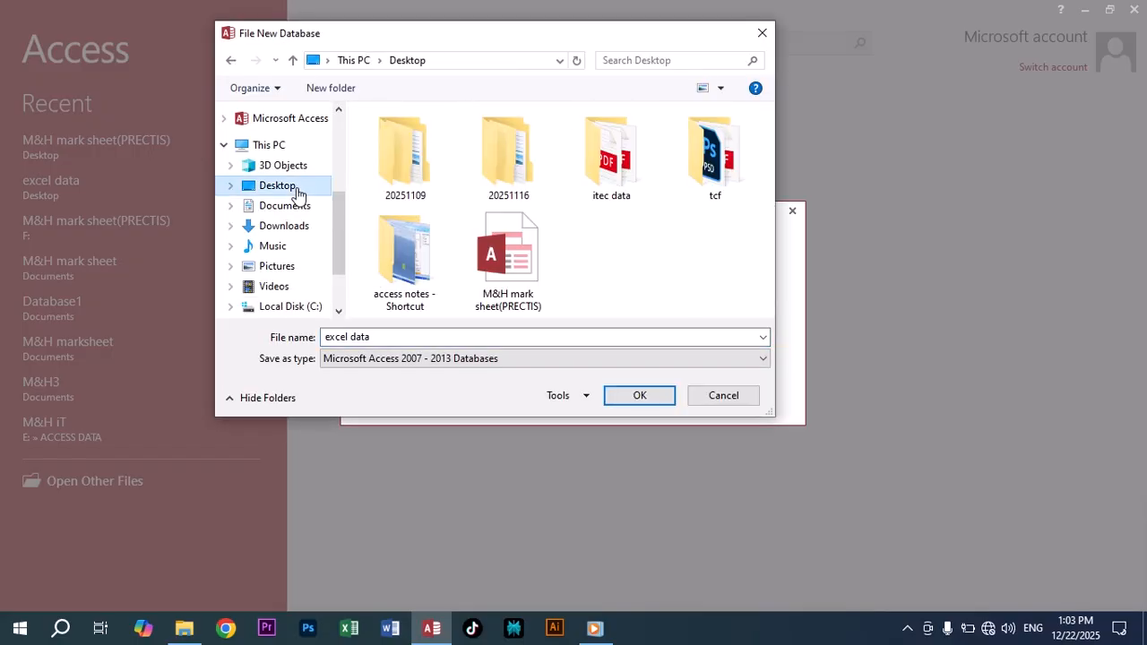
click(627, 397)
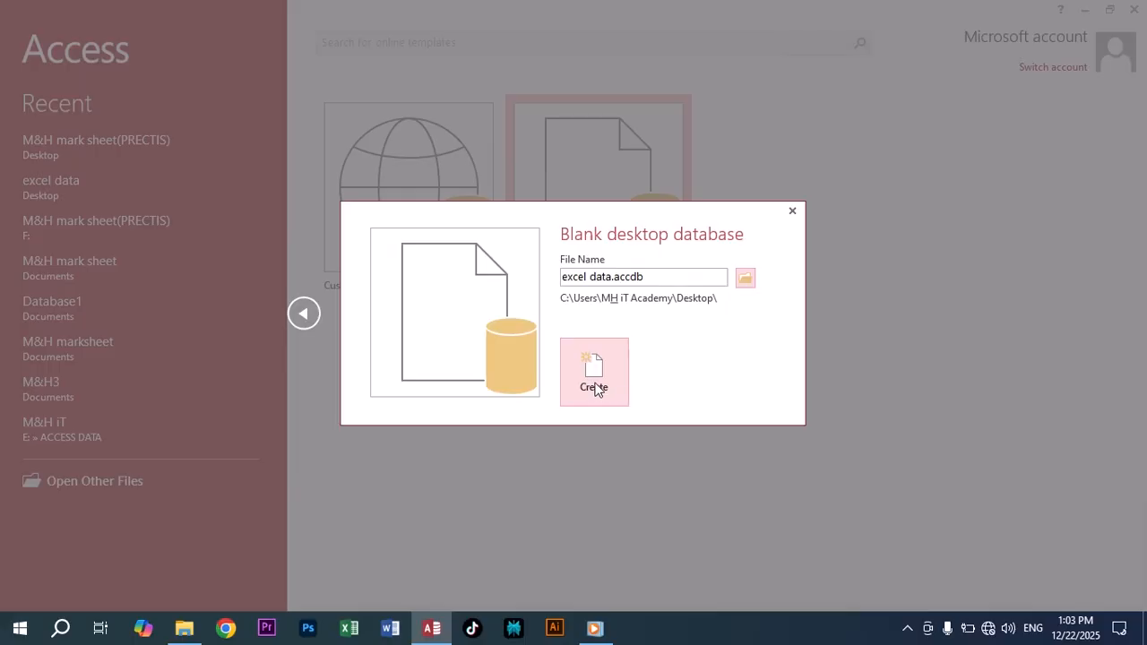
click(596, 378)
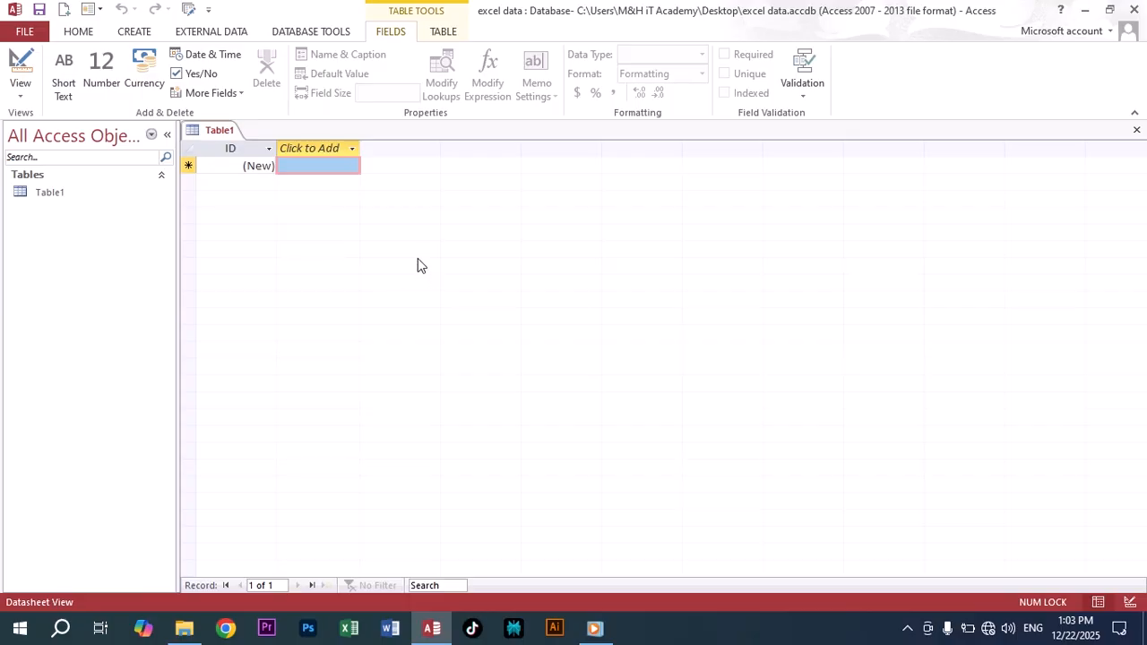
click(1136, 134)
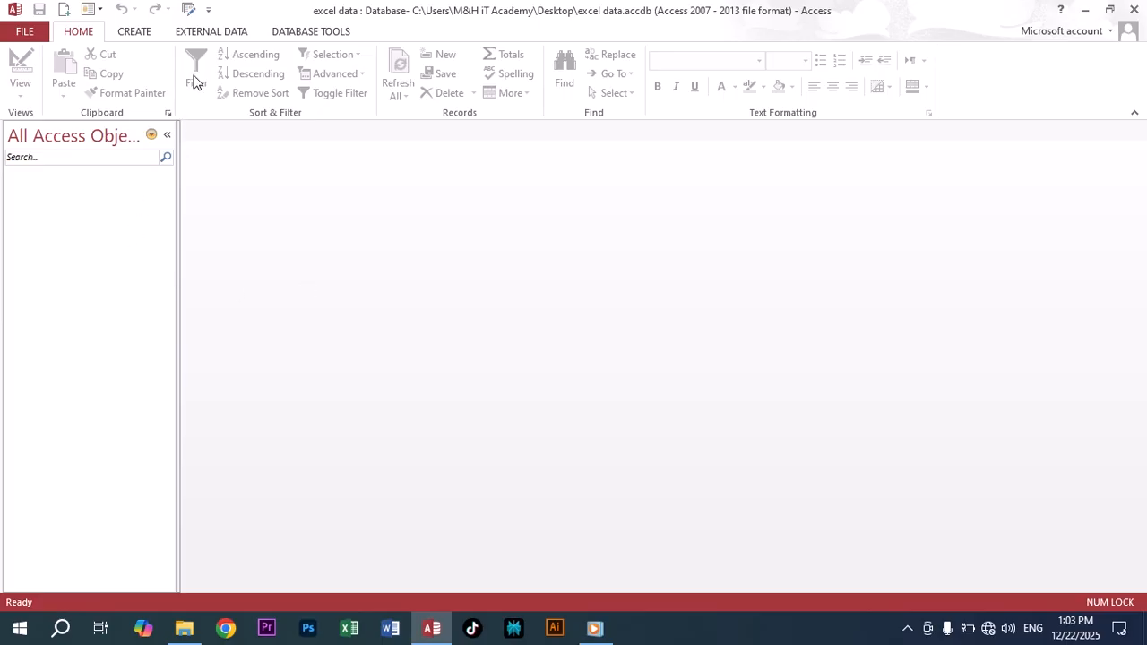
Step: Start an Excel import into a new table, using Book1 from the Documents folder as the source file
click(213, 34)
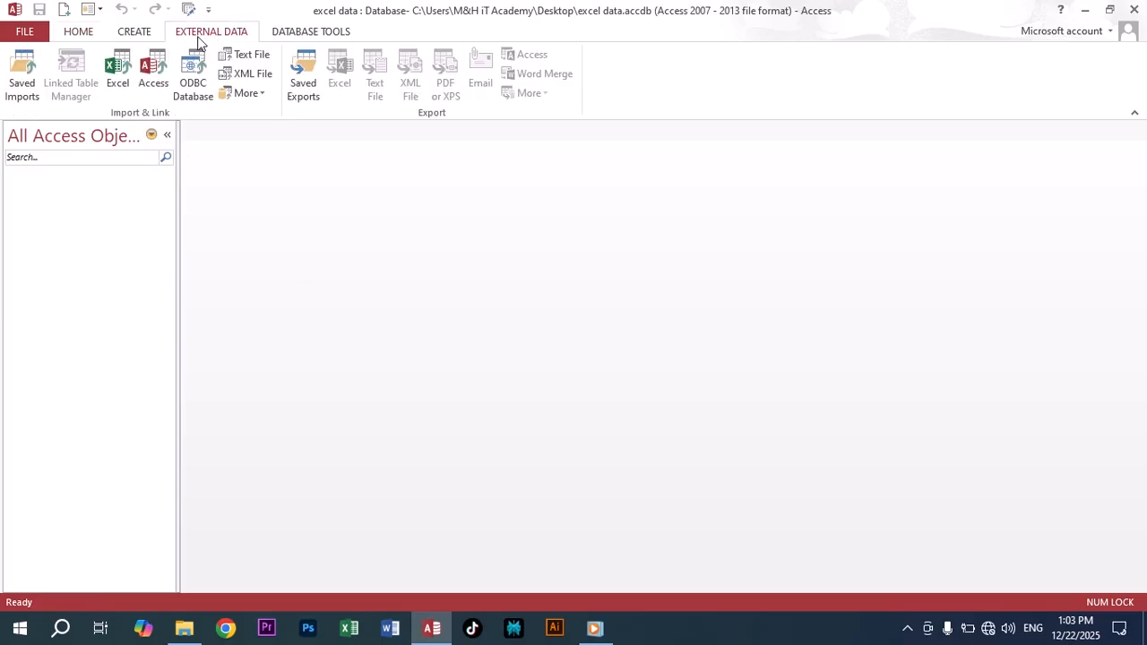
click(120, 73)
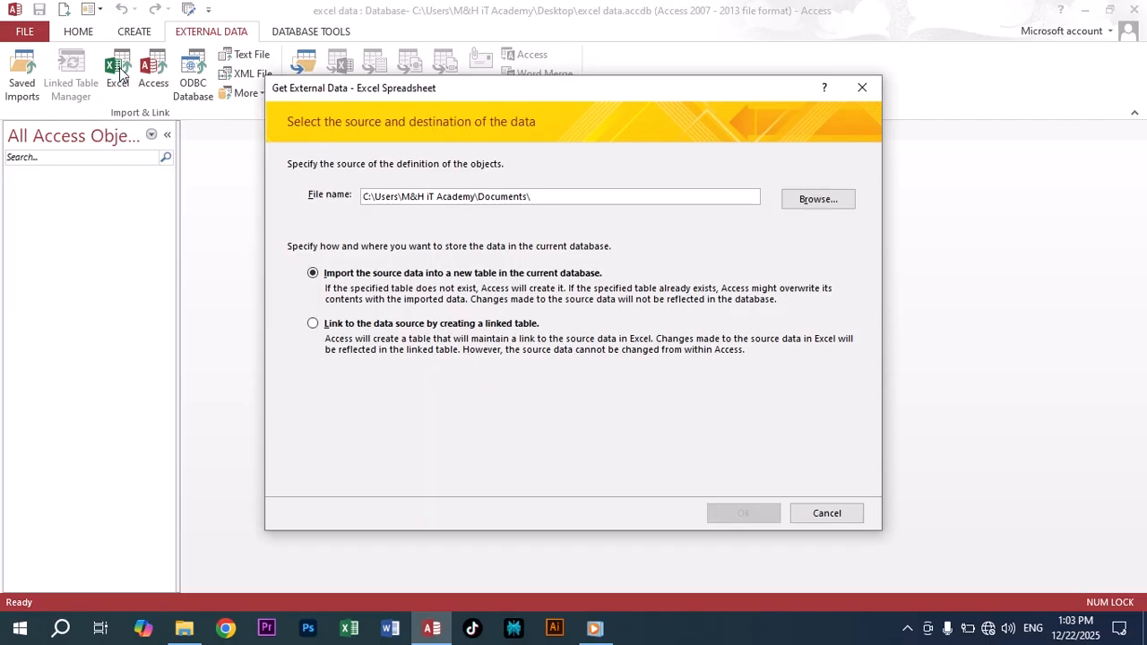
drag(495, 94, 515, 81)
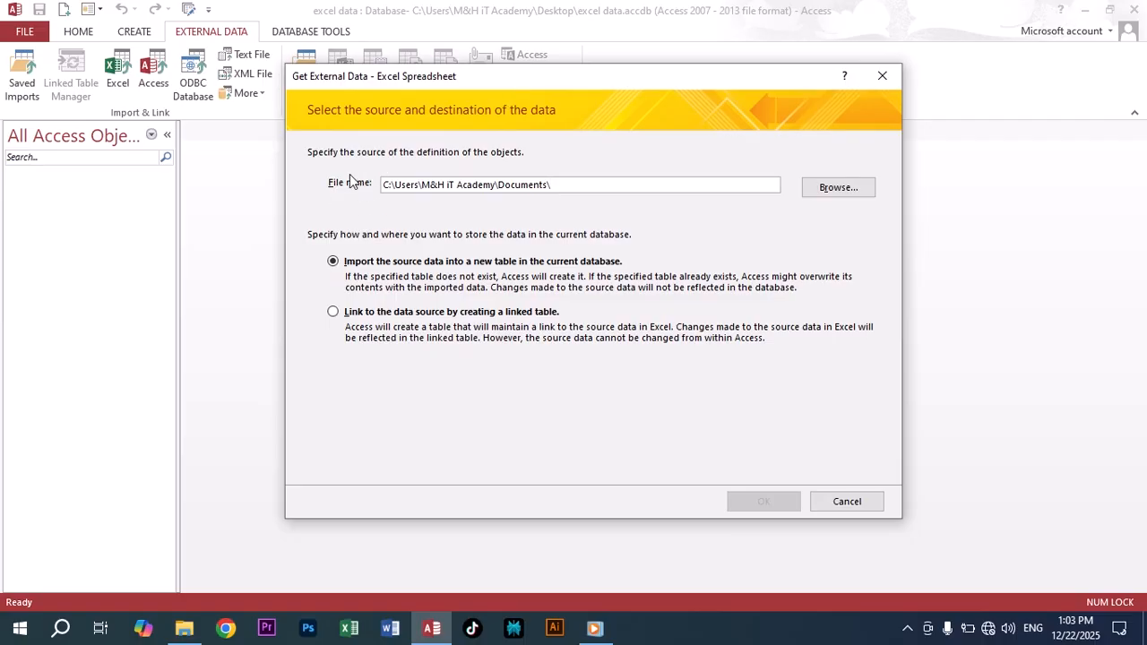
click(823, 192)
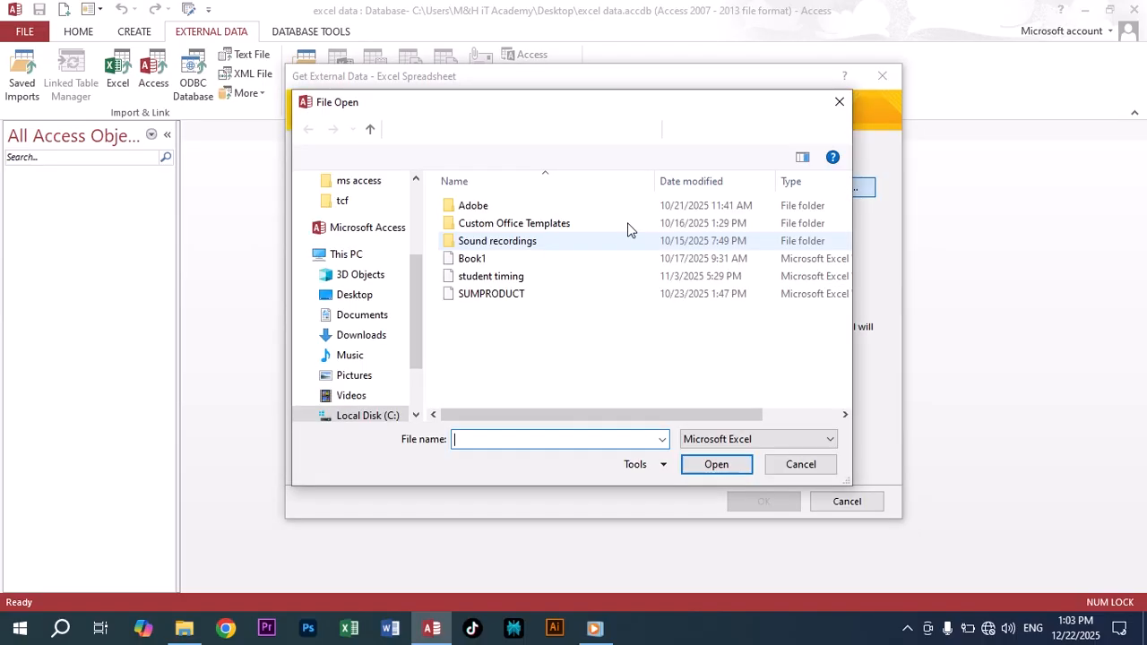
drag(533, 107, 538, 89)
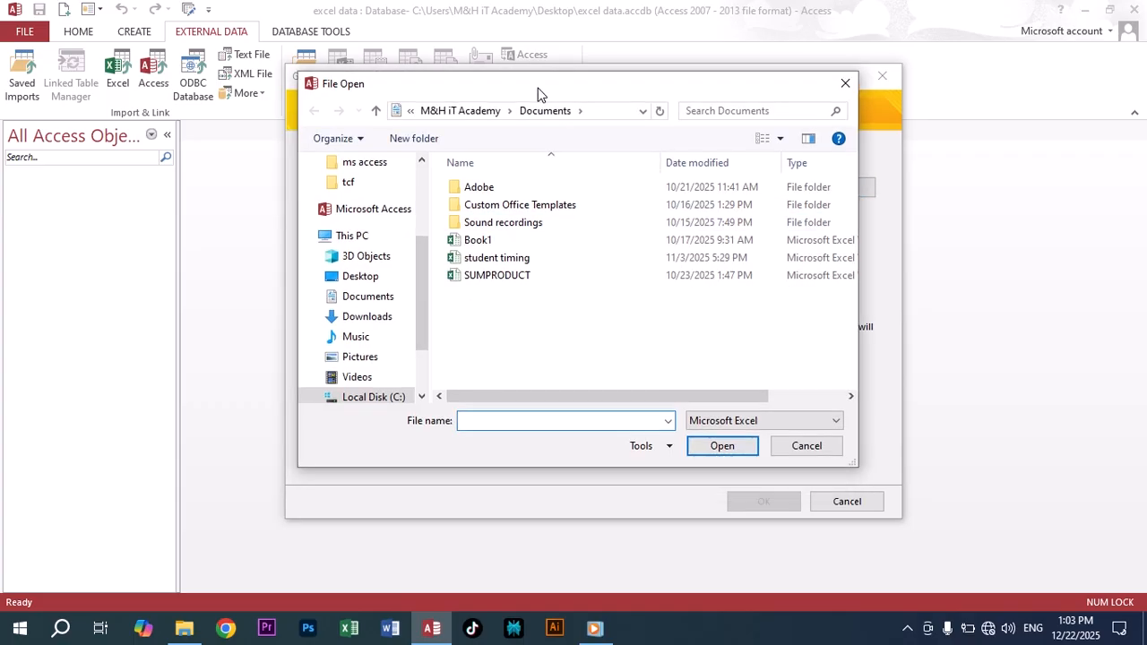
click(507, 240)
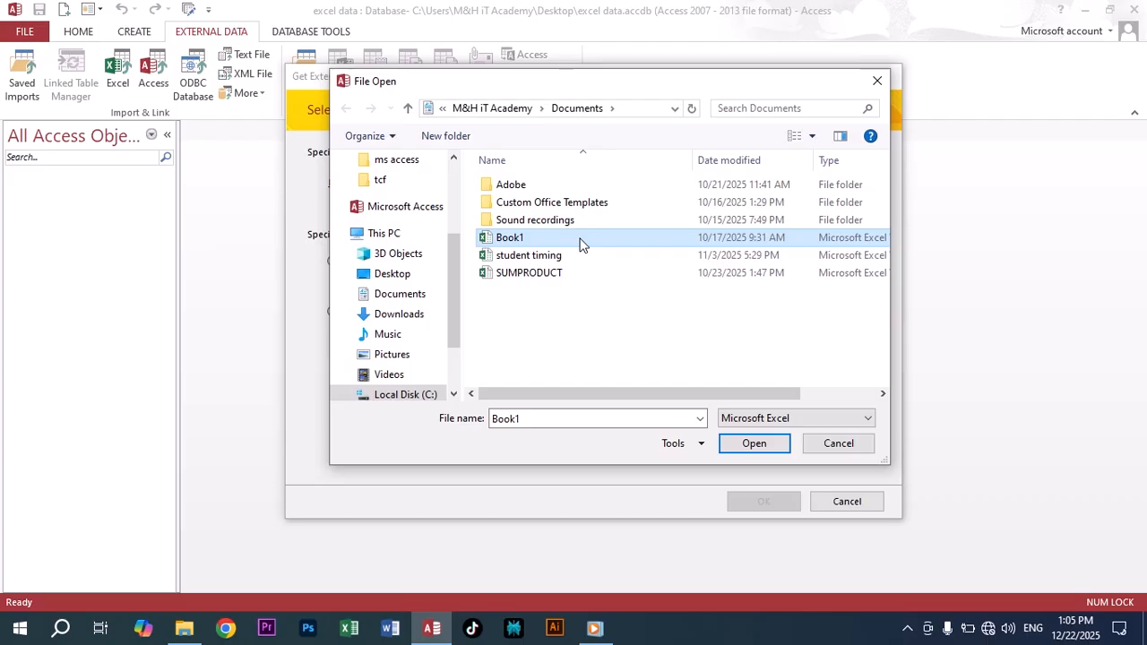
click(530, 239)
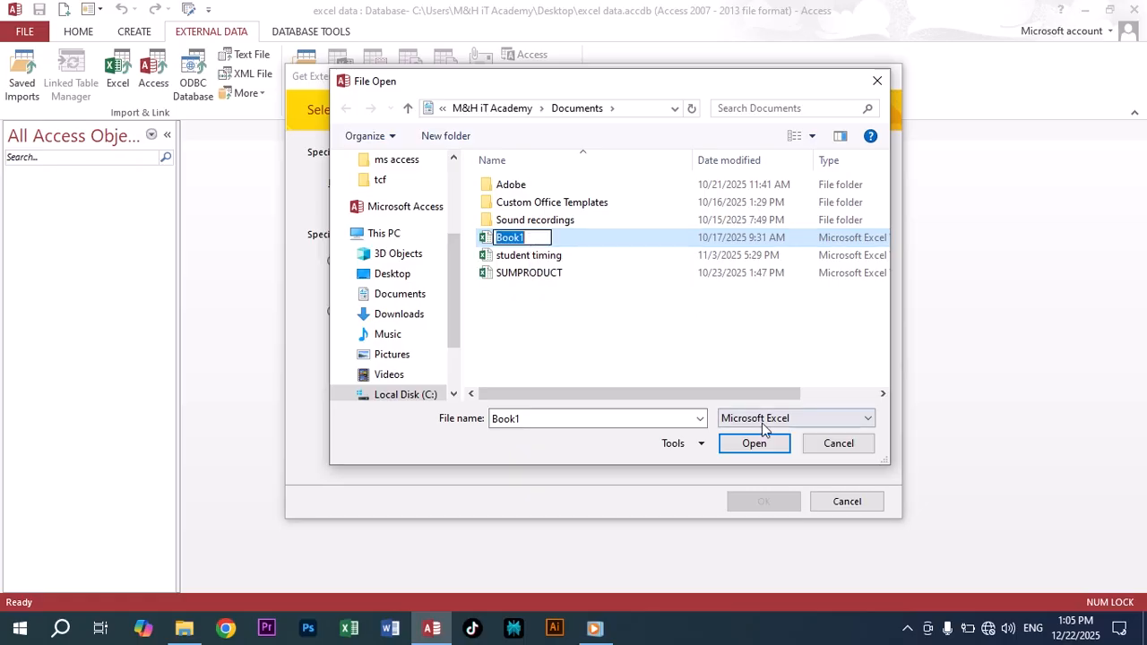
click(658, 242)
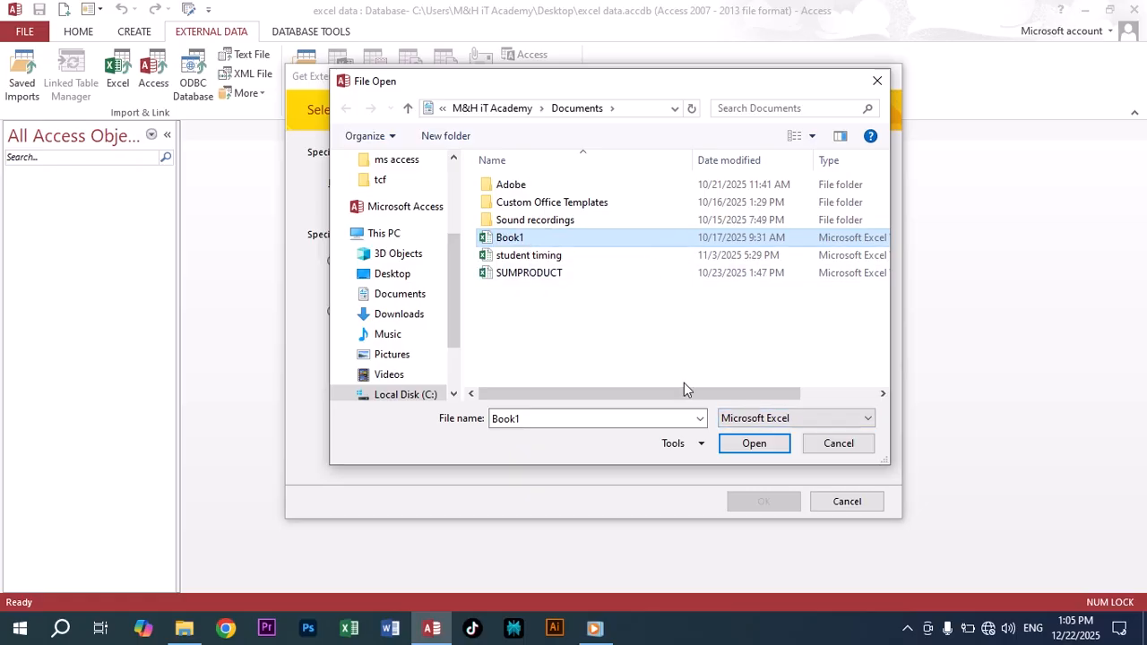
click(750, 448)
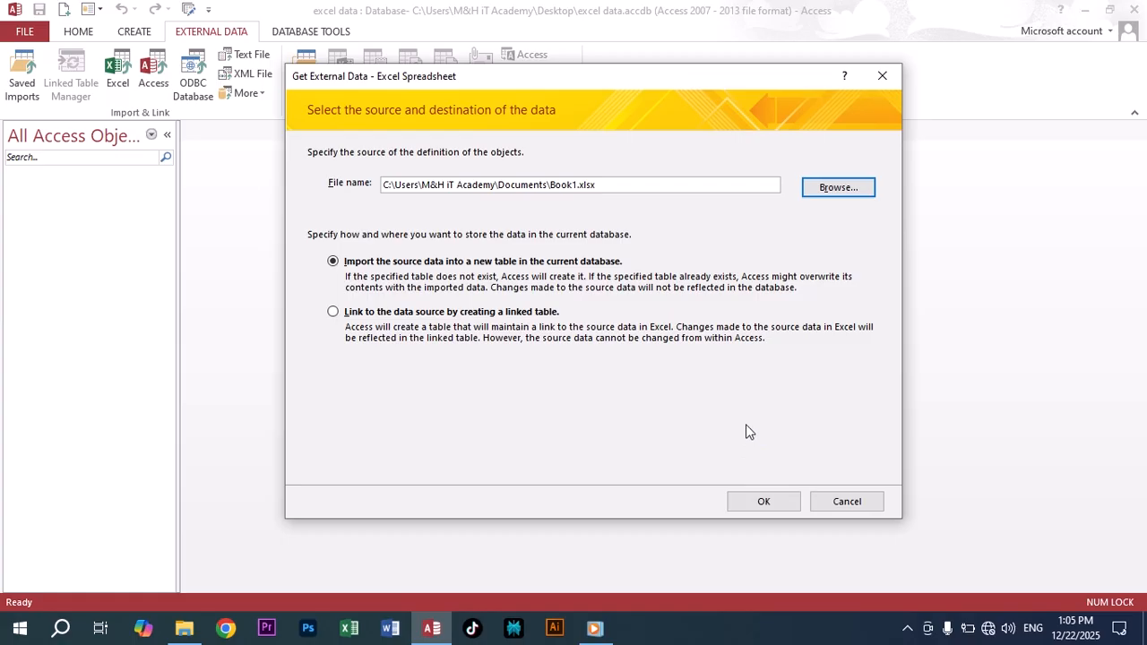
click(763, 503)
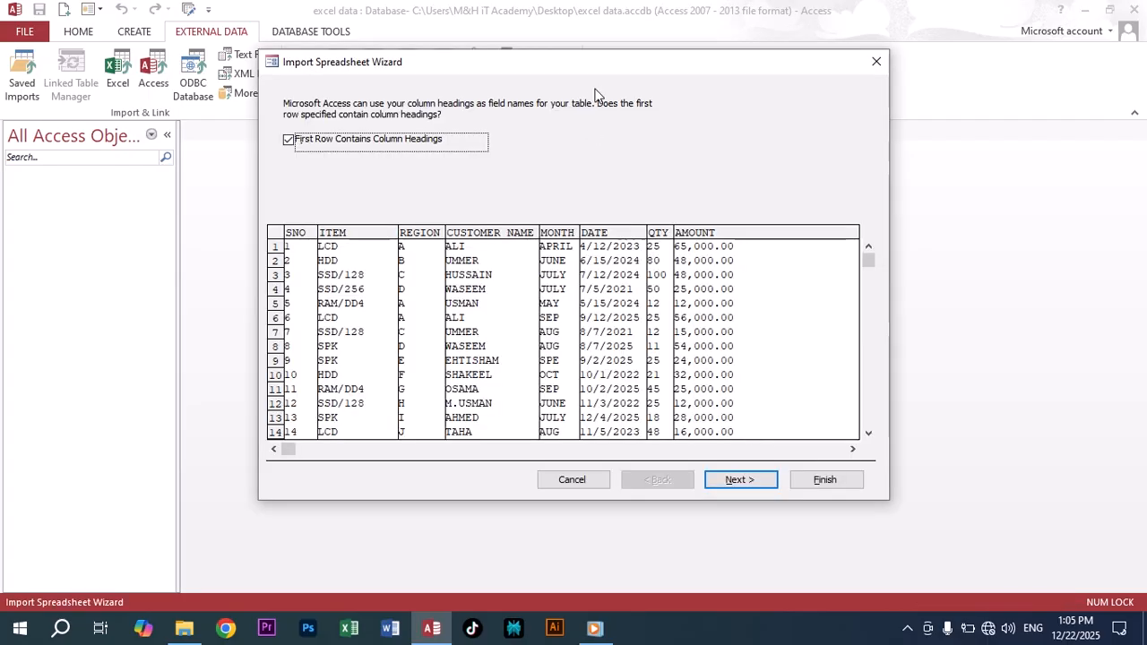
Step: Keep the first row as column headings for the imported spreadsheet and continue to the field options
drag(592, 70, 612, 63)
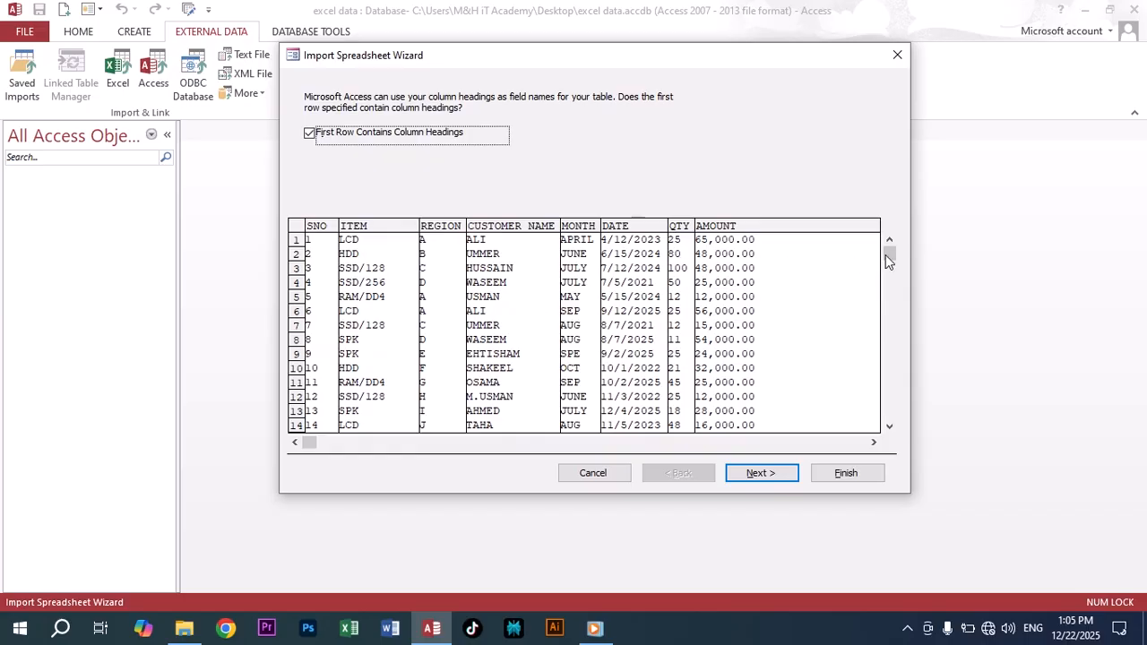
mouse_move(886, 257)
mouse_down()
mouse_move(889, 416)
mouse_move(885, 249)
mouse_up()
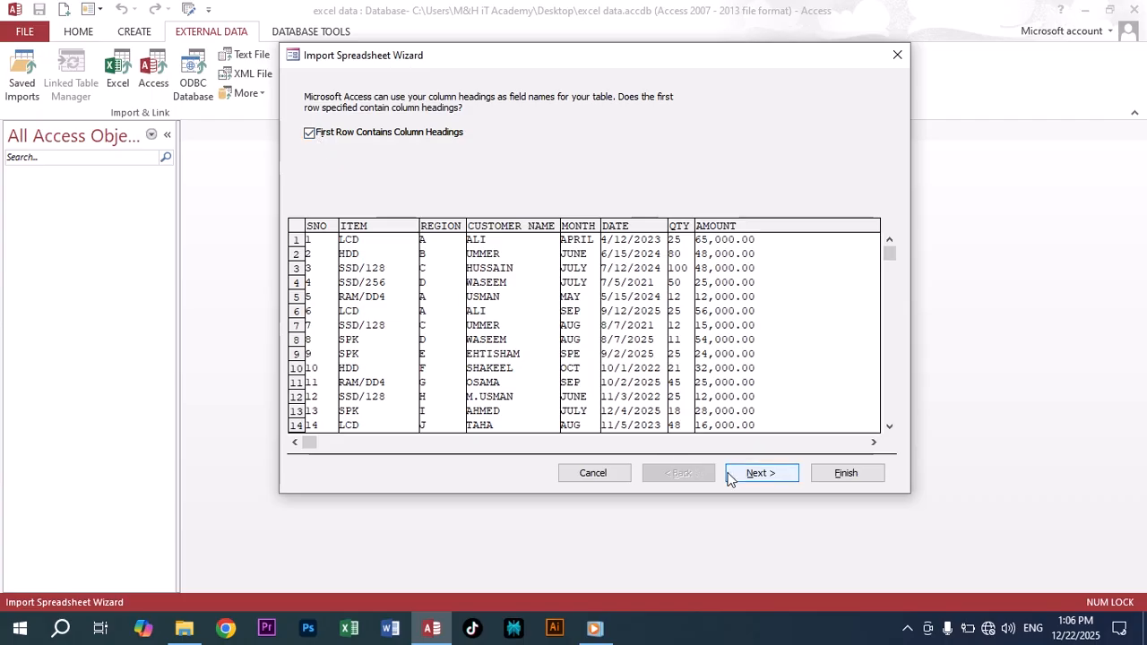
click(760, 473)
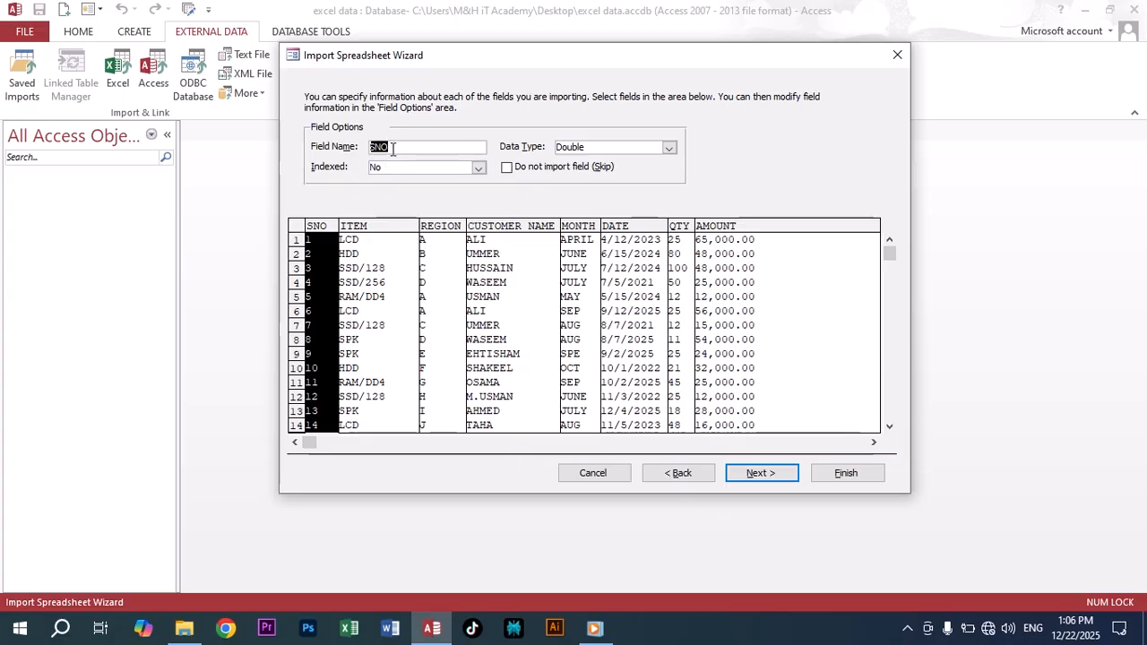
Step: Review the field name and data type of each column from ITEM to AMOUNT, including the type choices for DATE
click(363, 232)
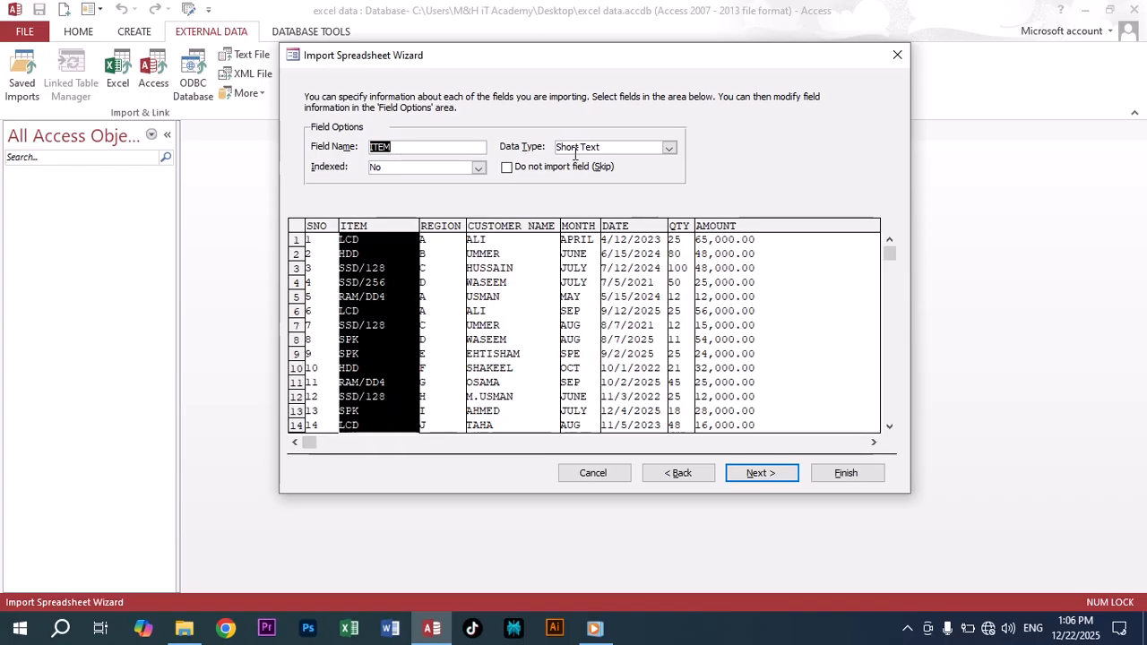
click(453, 231)
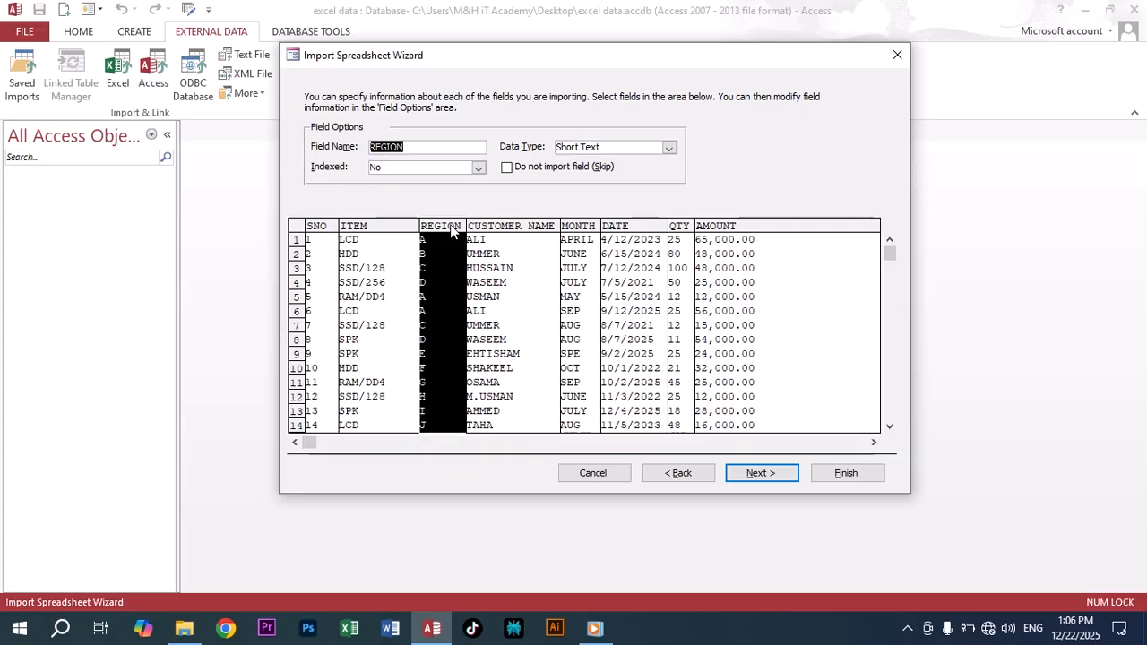
click(497, 232)
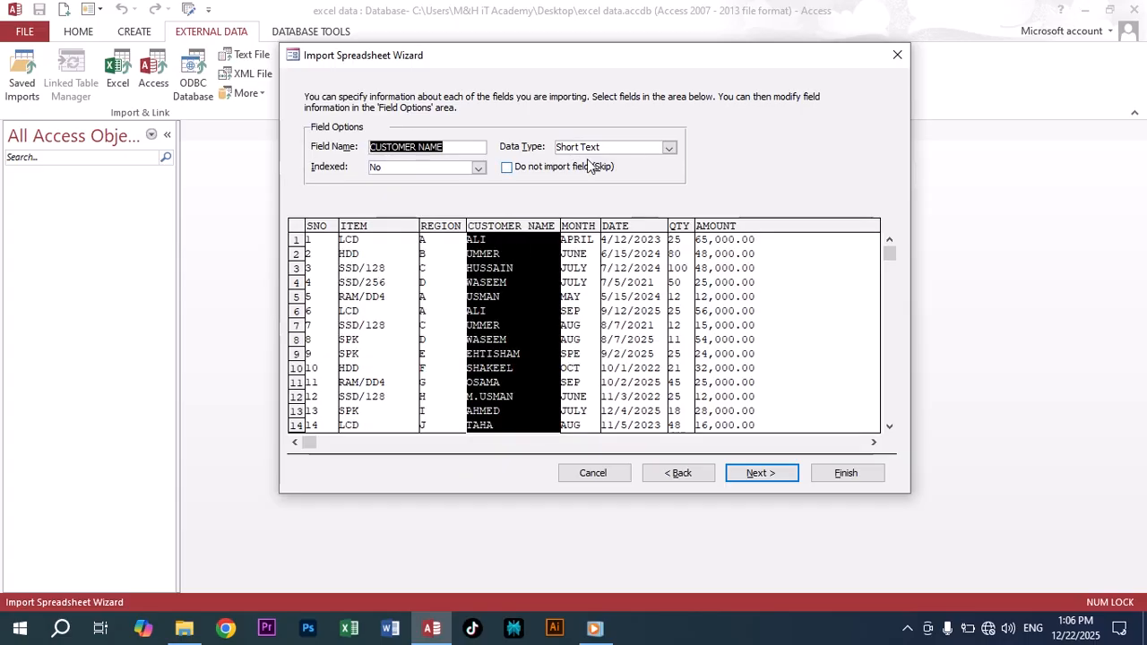
click(583, 233)
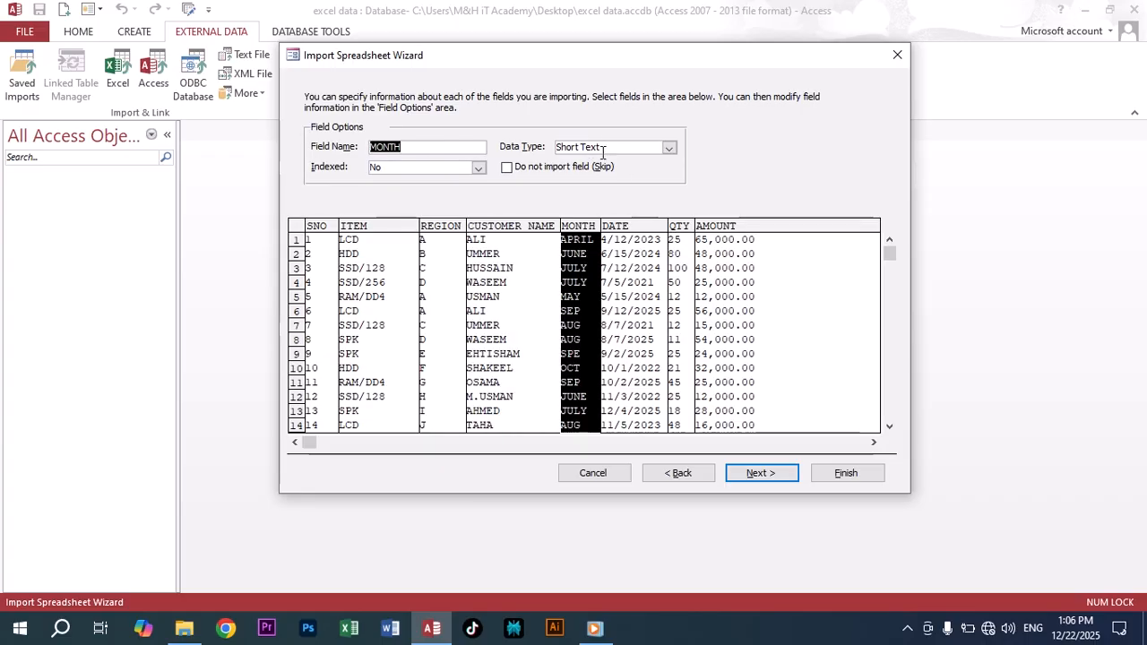
click(620, 235)
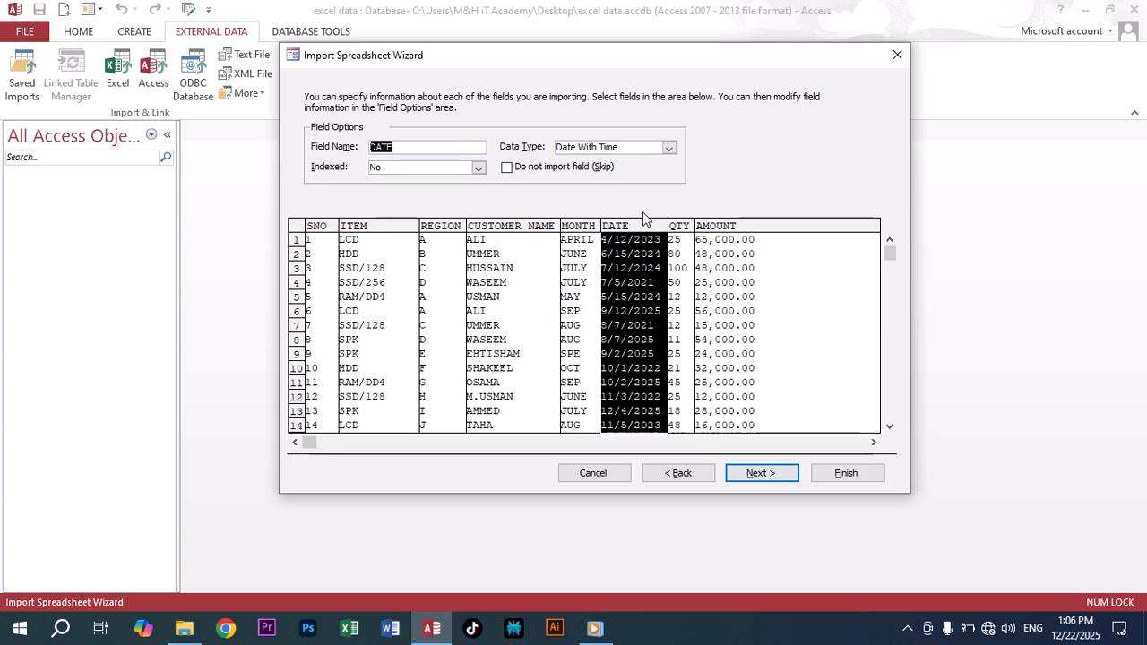
click(669, 148)
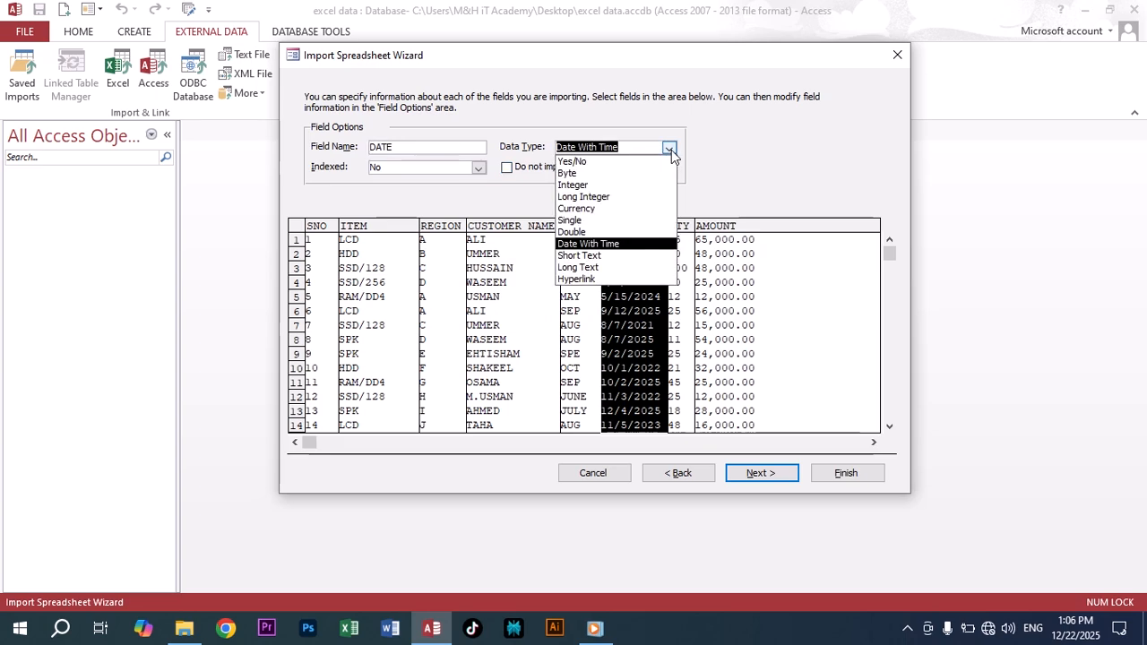
click(685, 127)
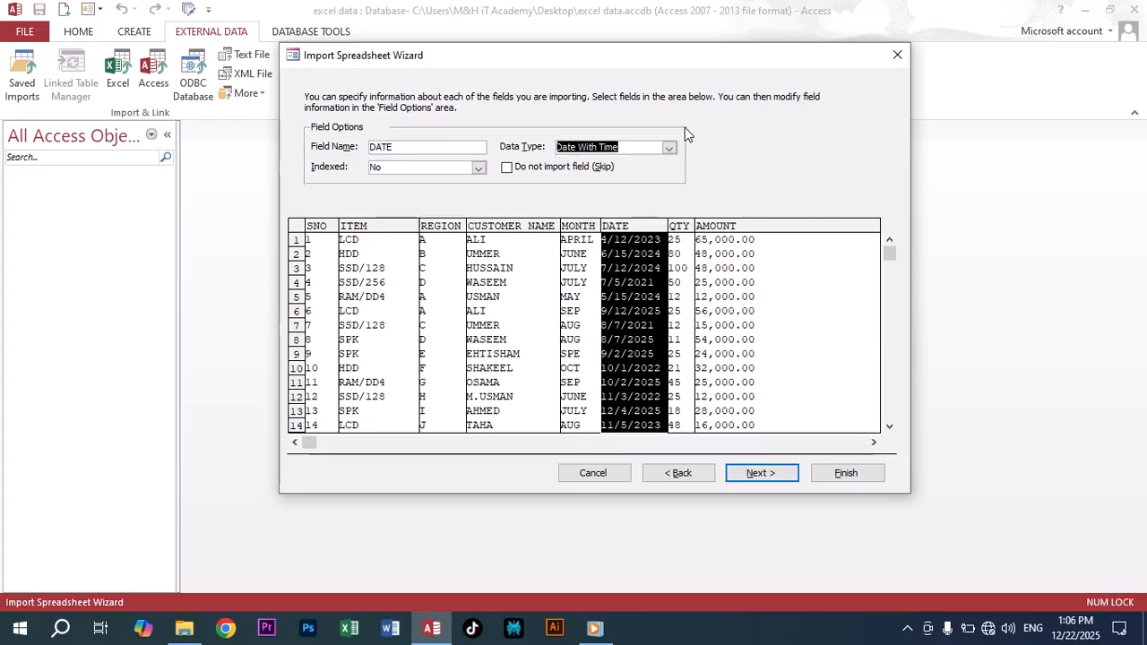
click(683, 231)
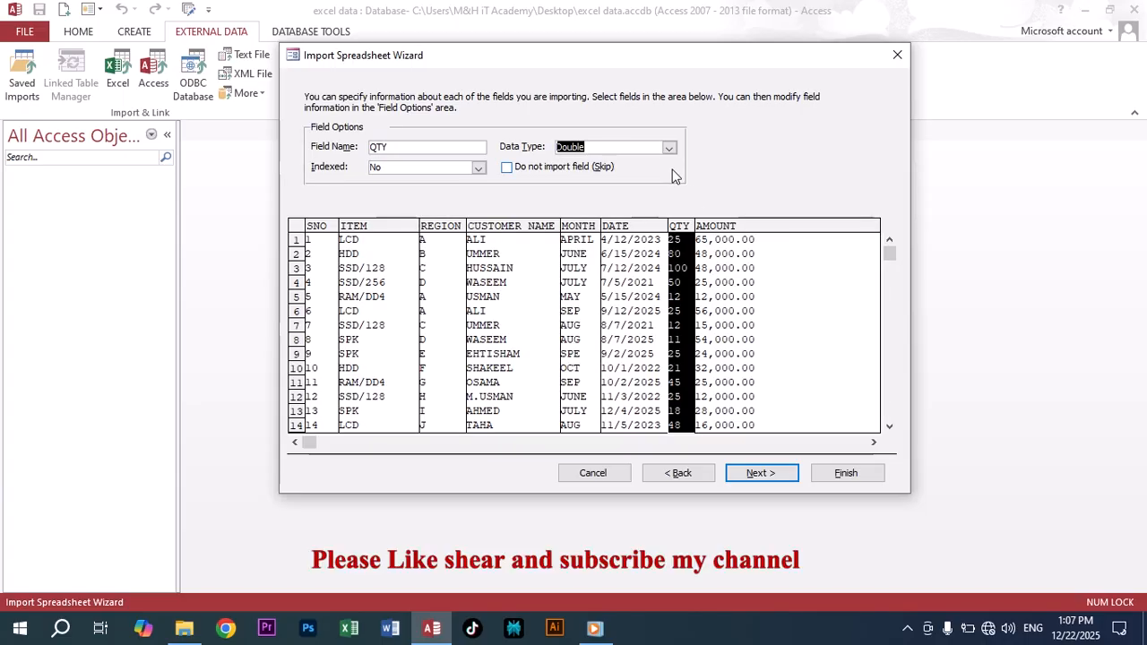
click(706, 232)
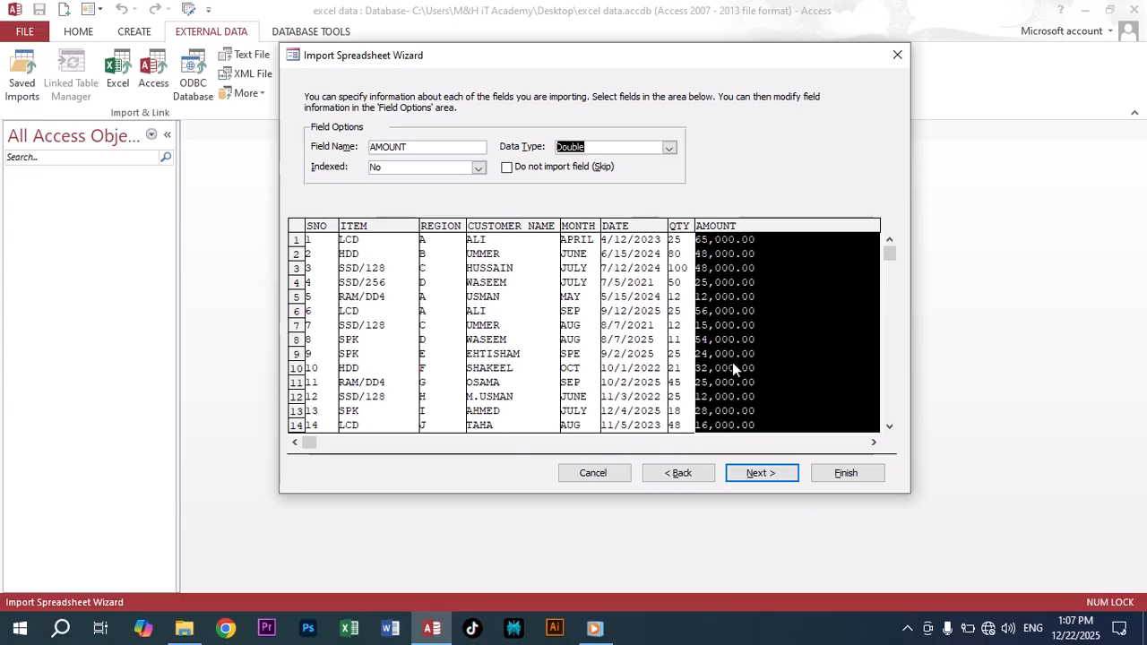
Step: Choose SNO as the primary key and finish importing the data into the table Sheet1
click(761, 474)
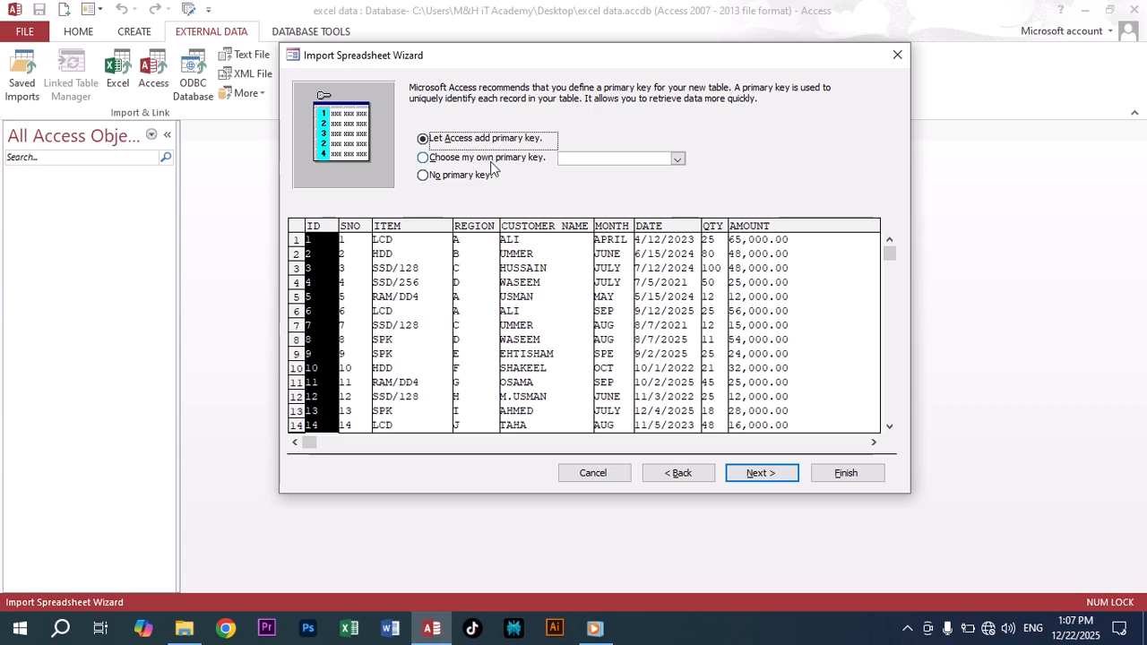
click(439, 159)
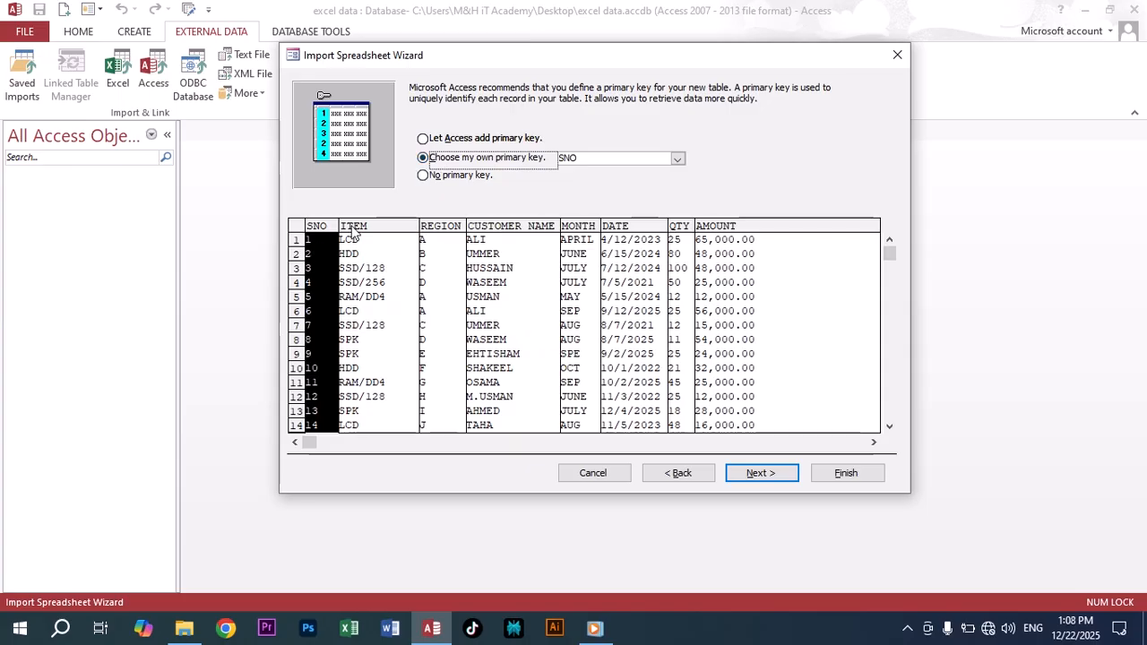
click(428, 183)
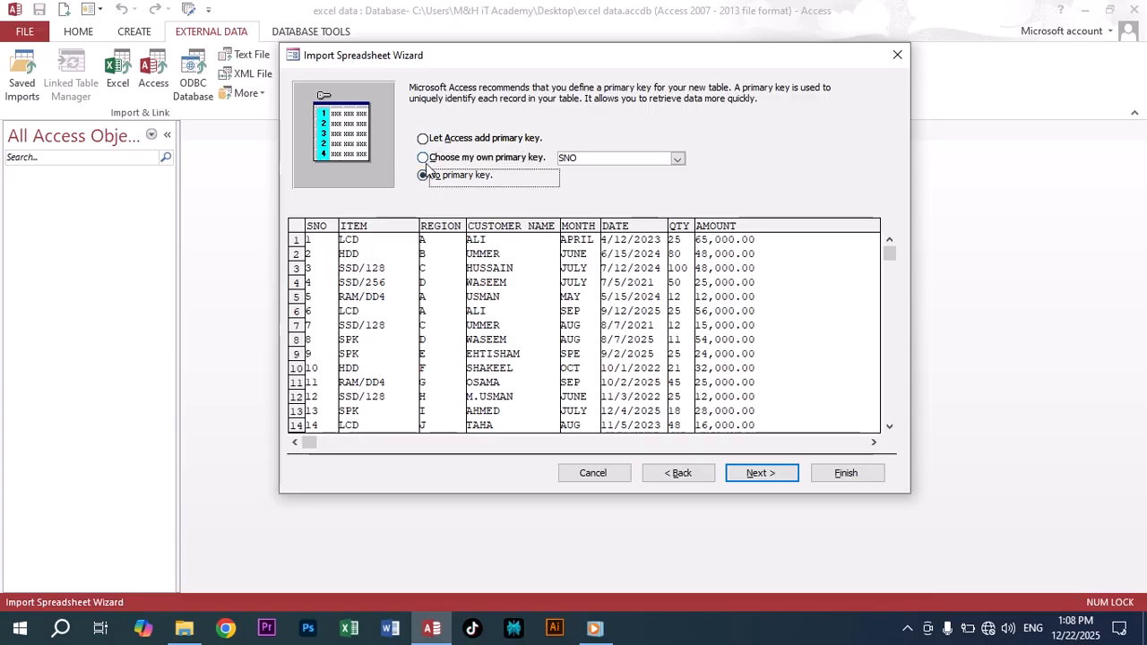
click(428, 160)
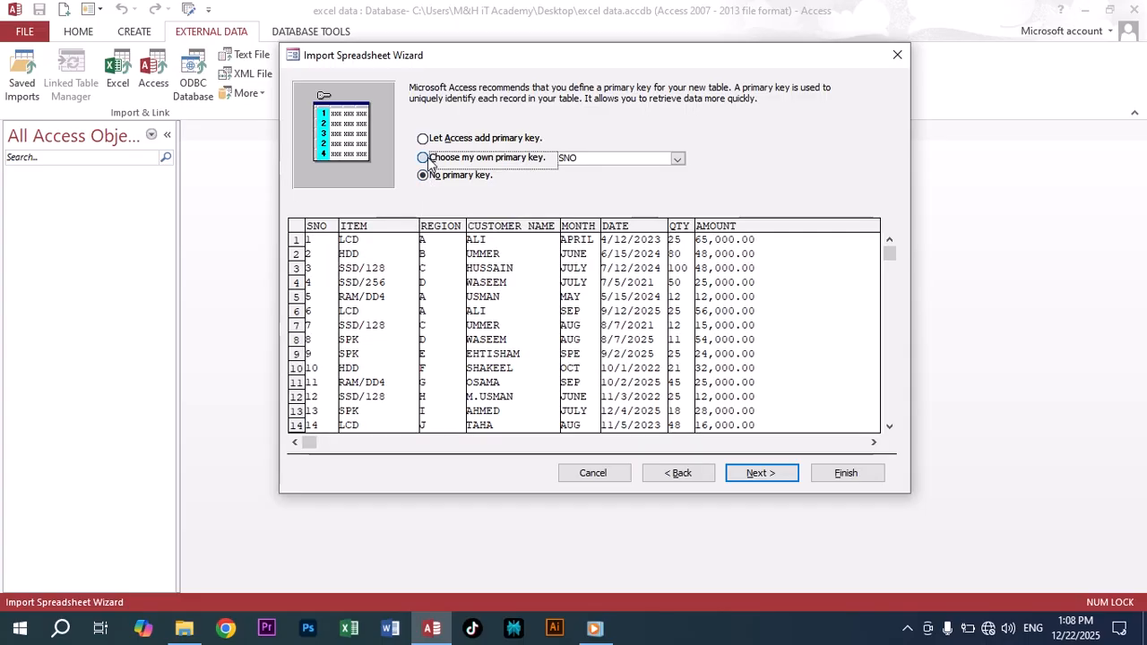
click(760, 474)
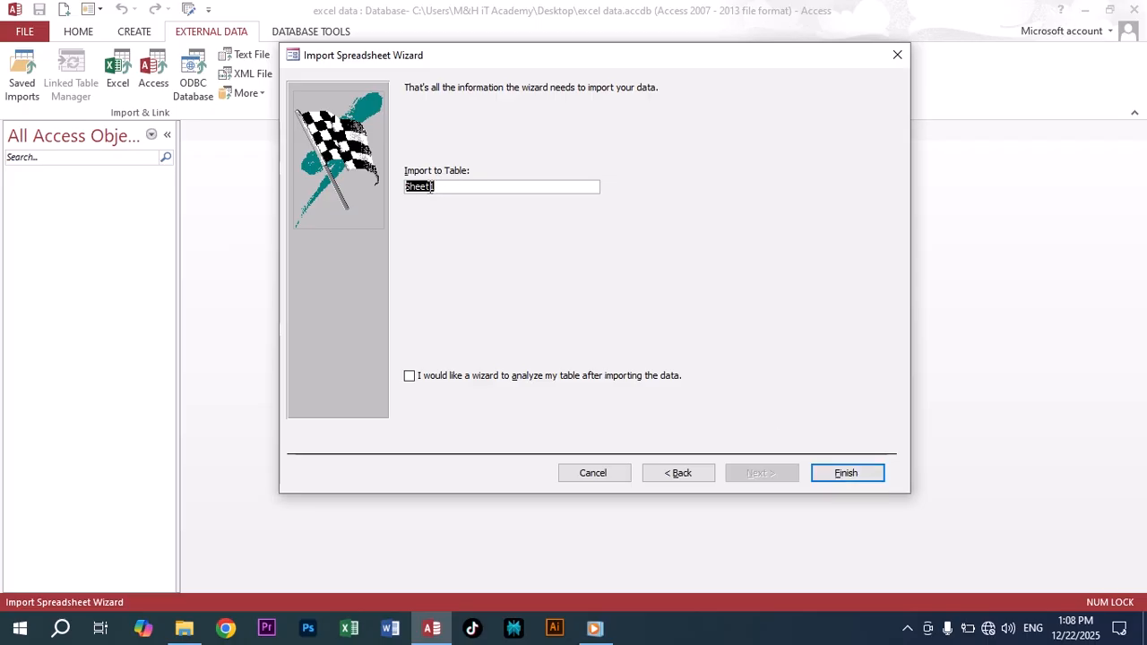
click(815, 476)
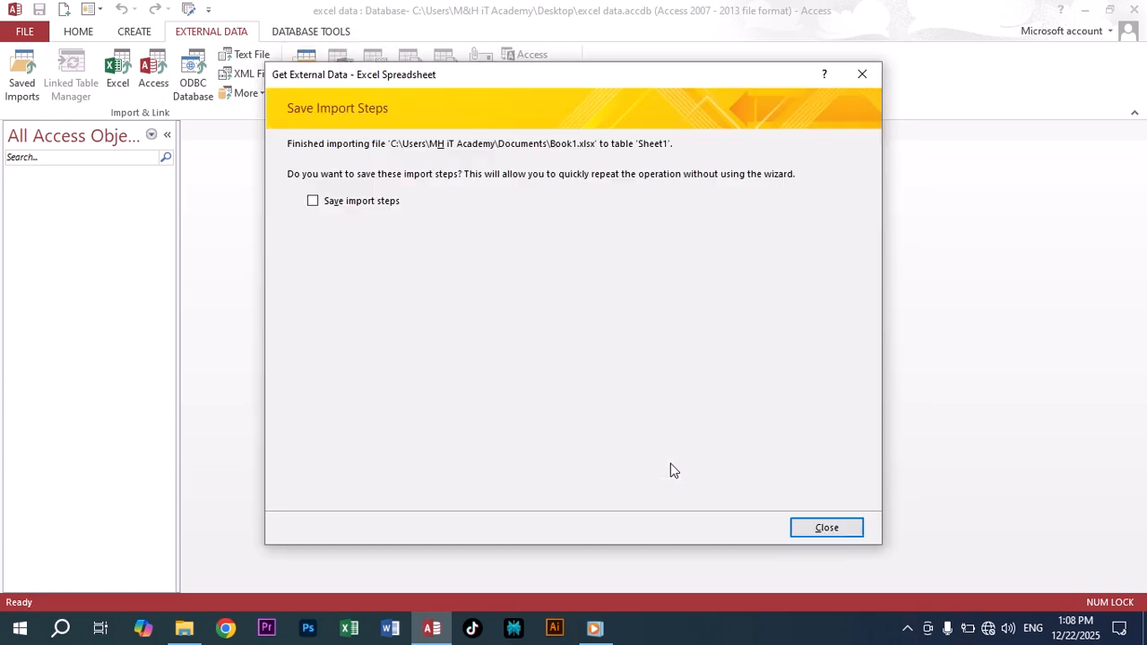
Step: Finish the import without saving its steps, and view the records of the imported table Sheet1
click(826, 529)
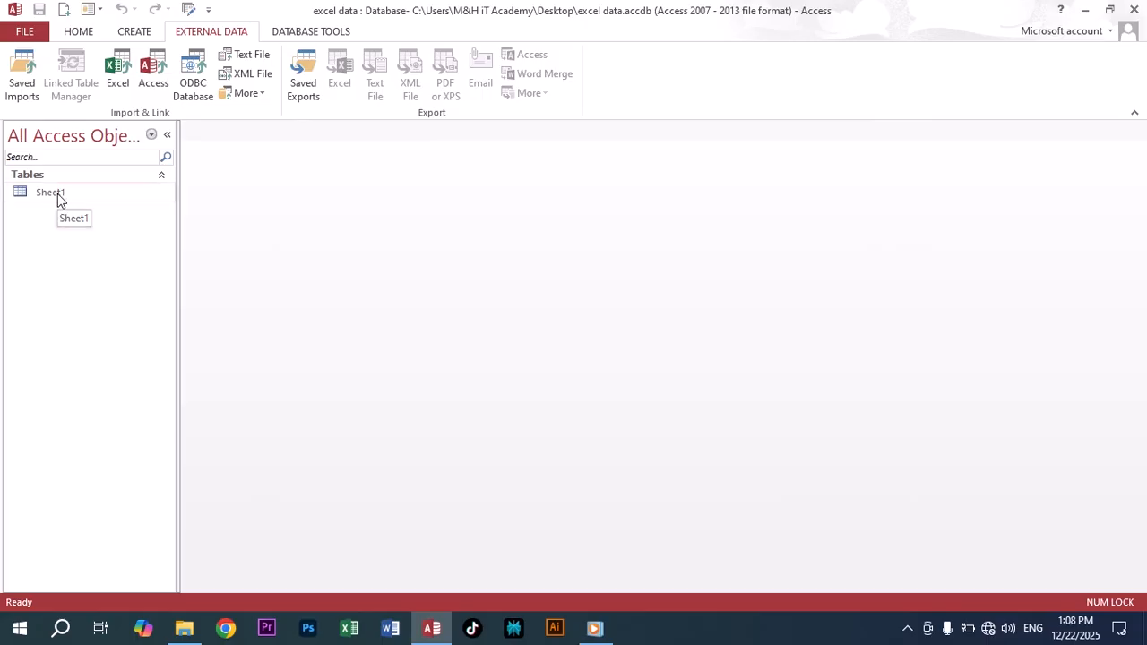
double_click(57, 193)
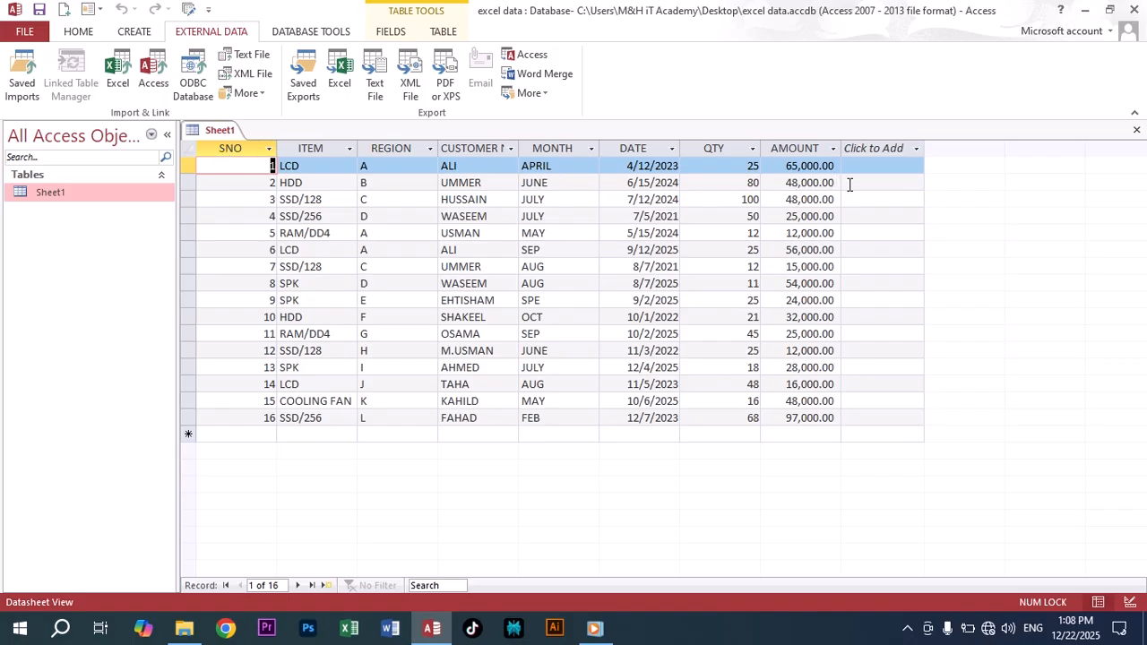
click(1137, 131)
Step: Review the field names and data types of Sheet1 in Design View and close the table
right_click(128, 194)
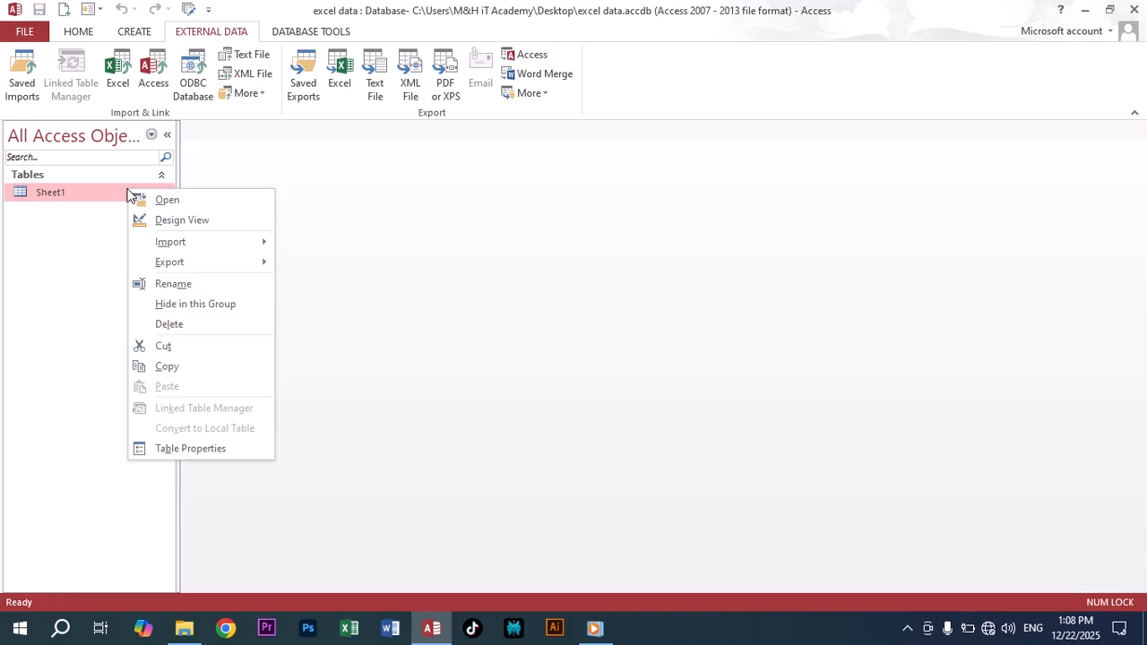
click(170, 220)
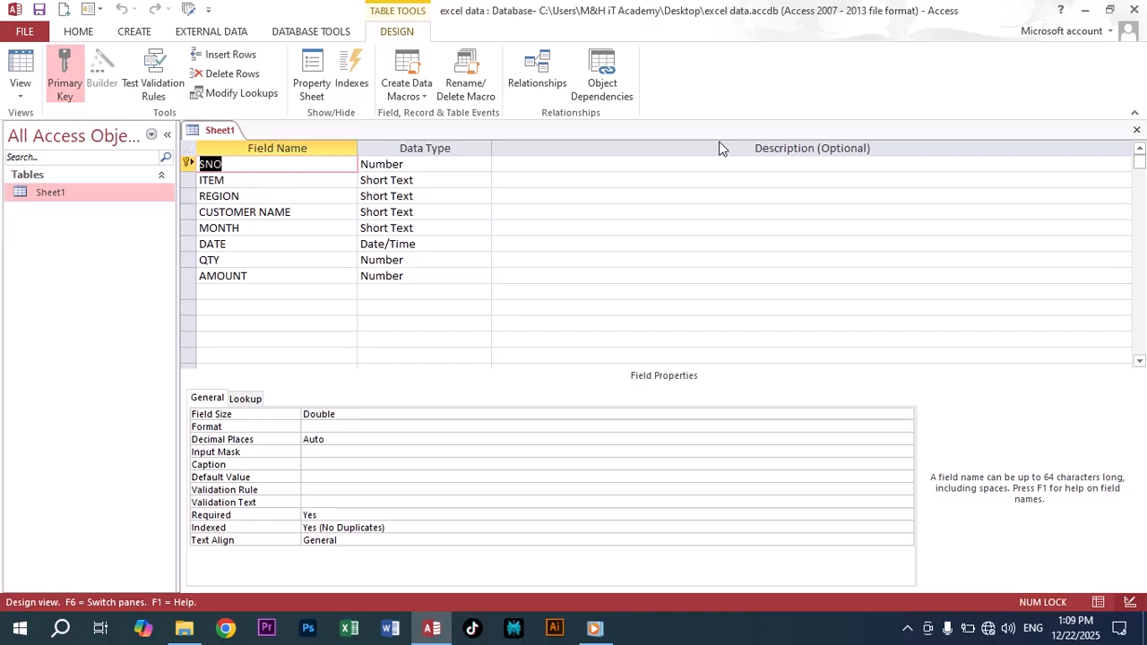
click(1135, 132)
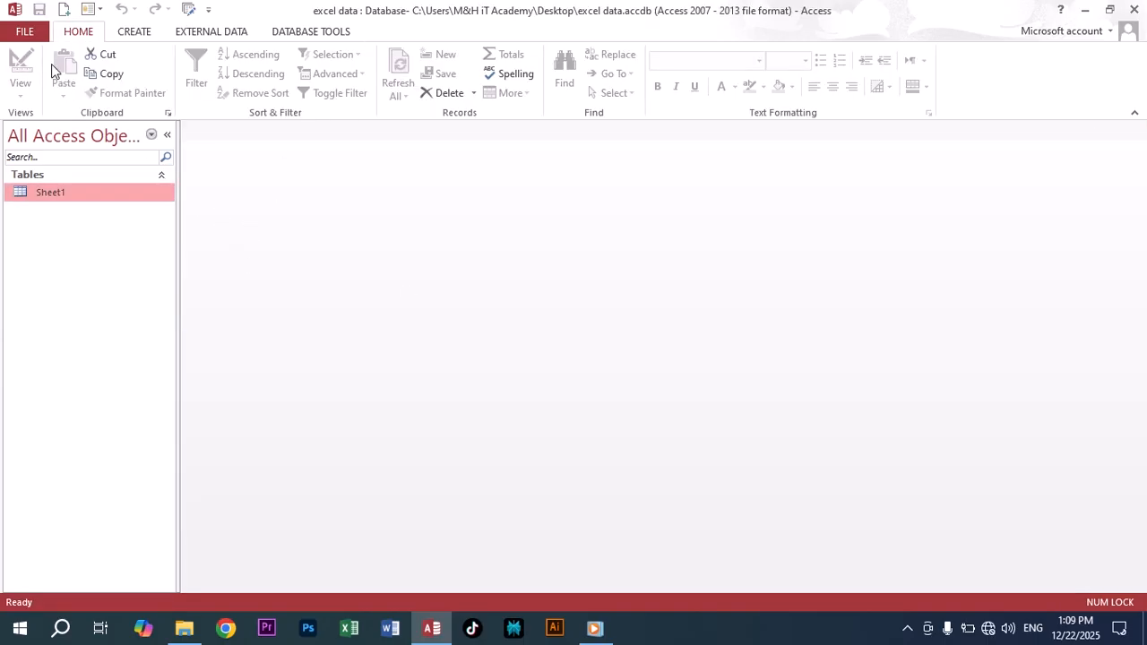
Step: Close the excel data database and open the recent database M&H mark sheet(PRECTIS) stored on drive F:
click(23, 32)
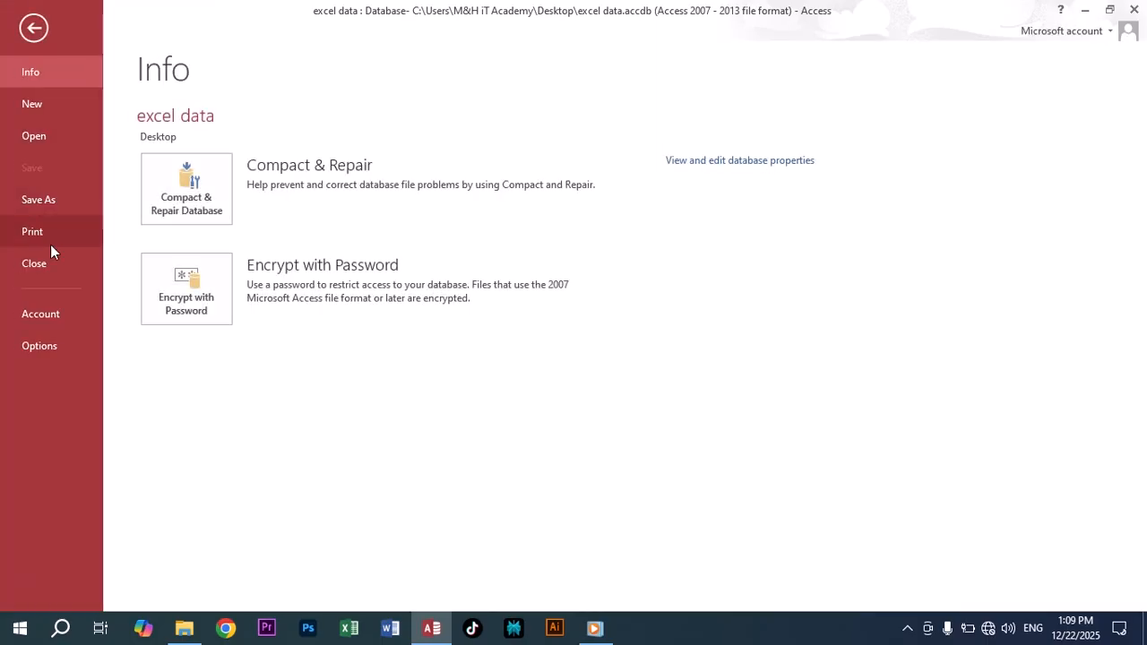
click(44, 267)
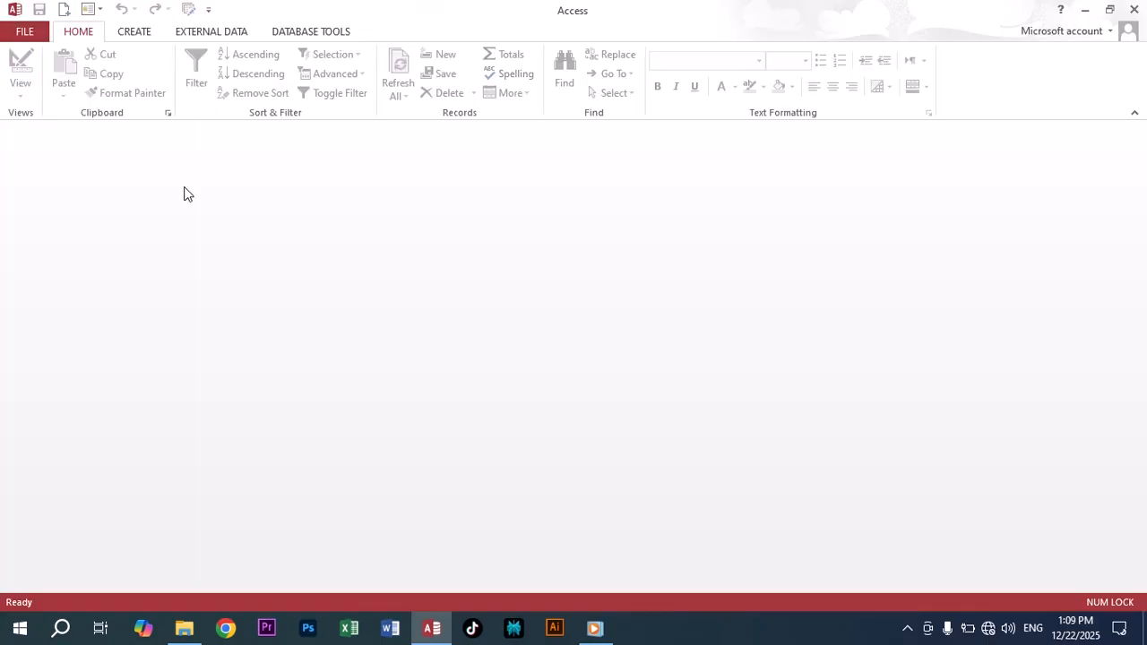
click(25, 32)
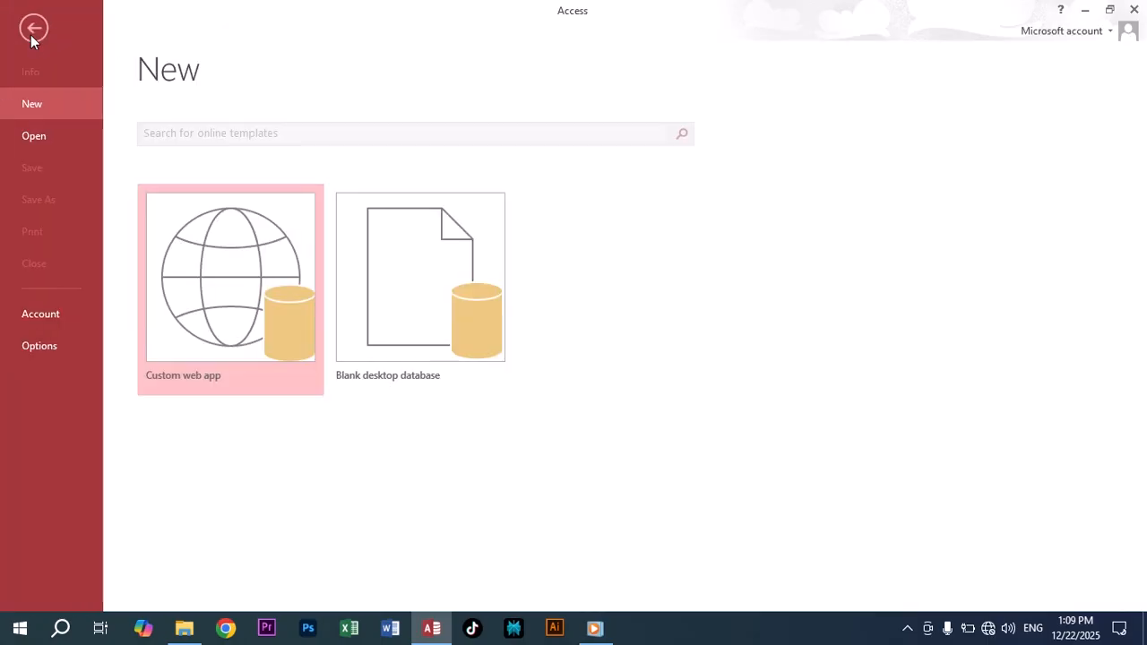
click(41, 135)
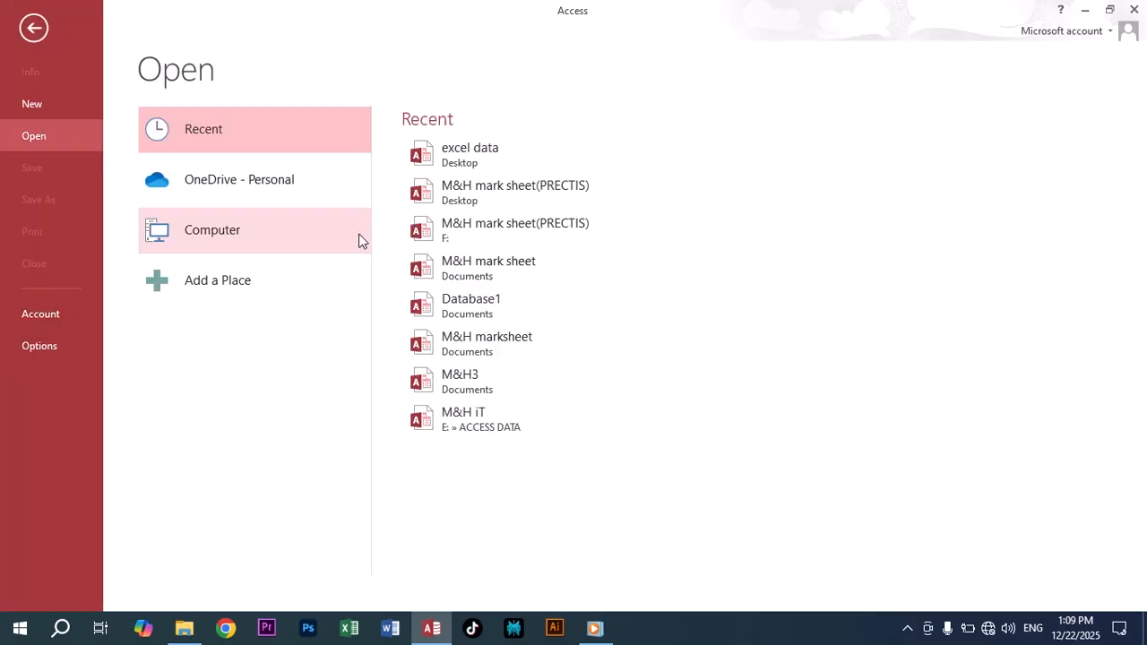
click(532, 238)
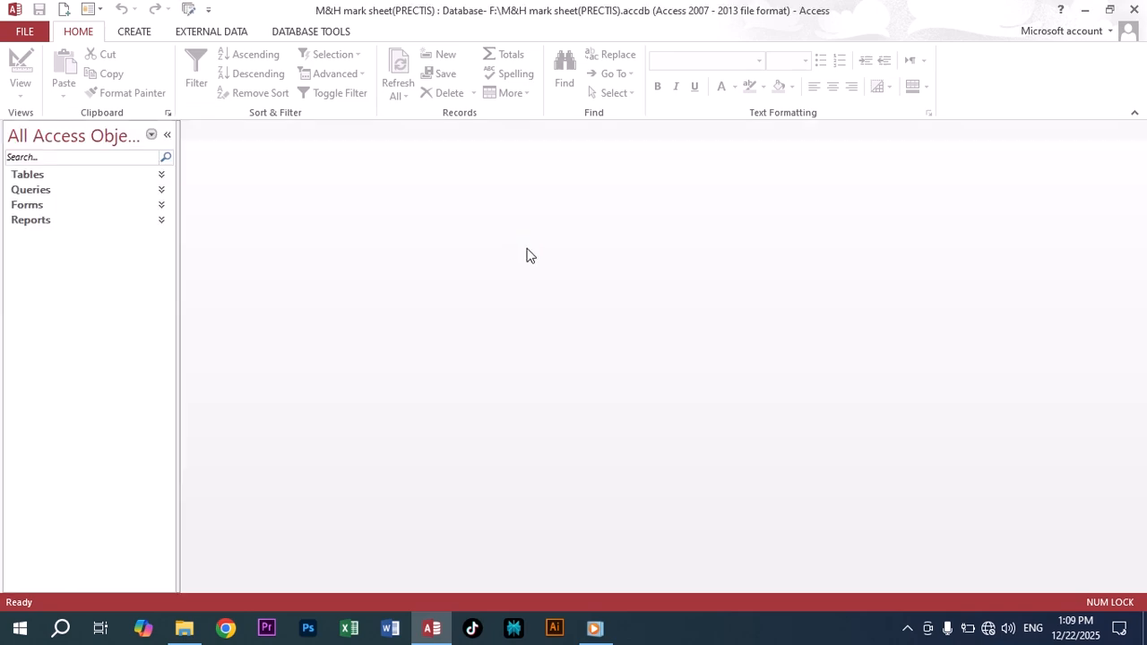
Step: Start an export of the Student_Detail table to an Excel spreadsheet
click(161, 175)
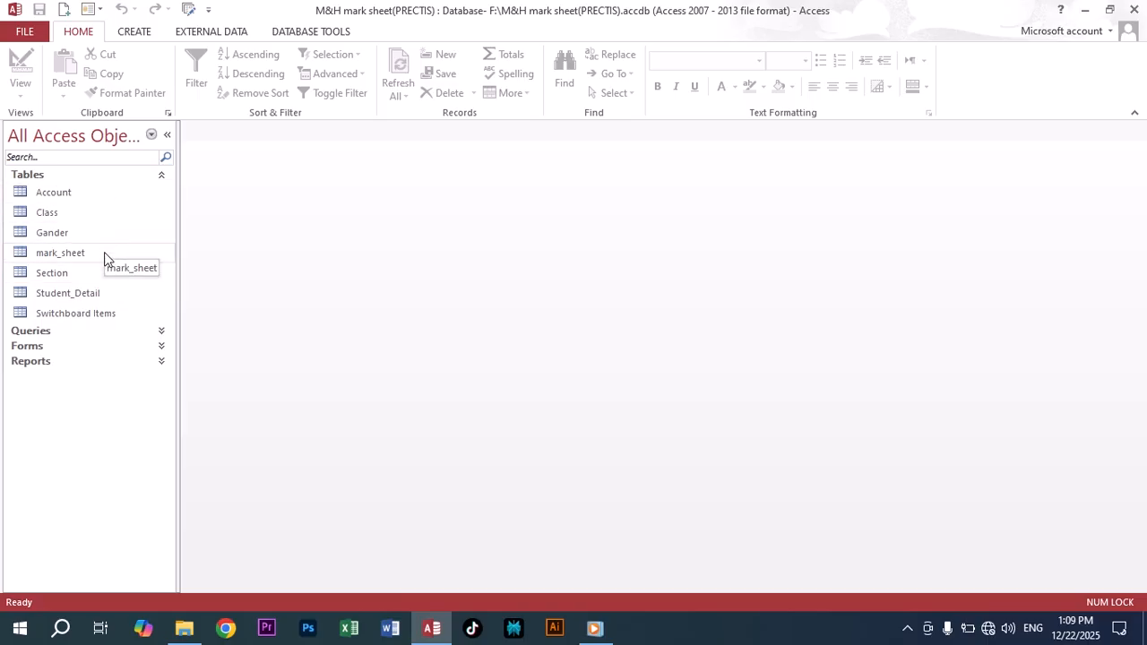
click(107, 297)
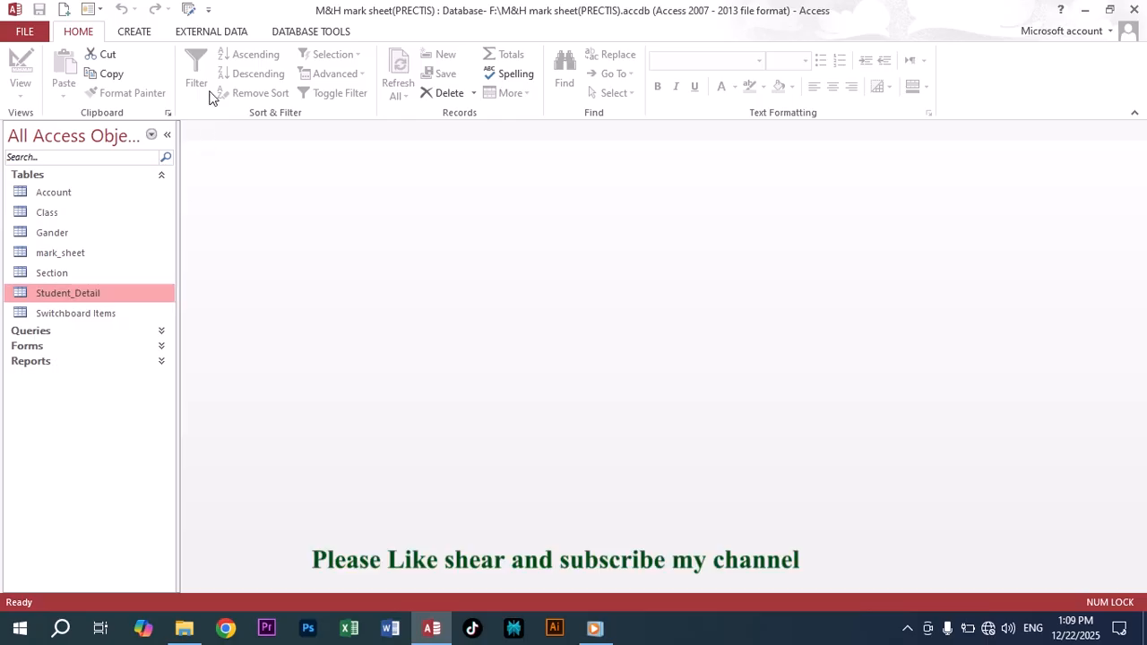
click(220, 35)
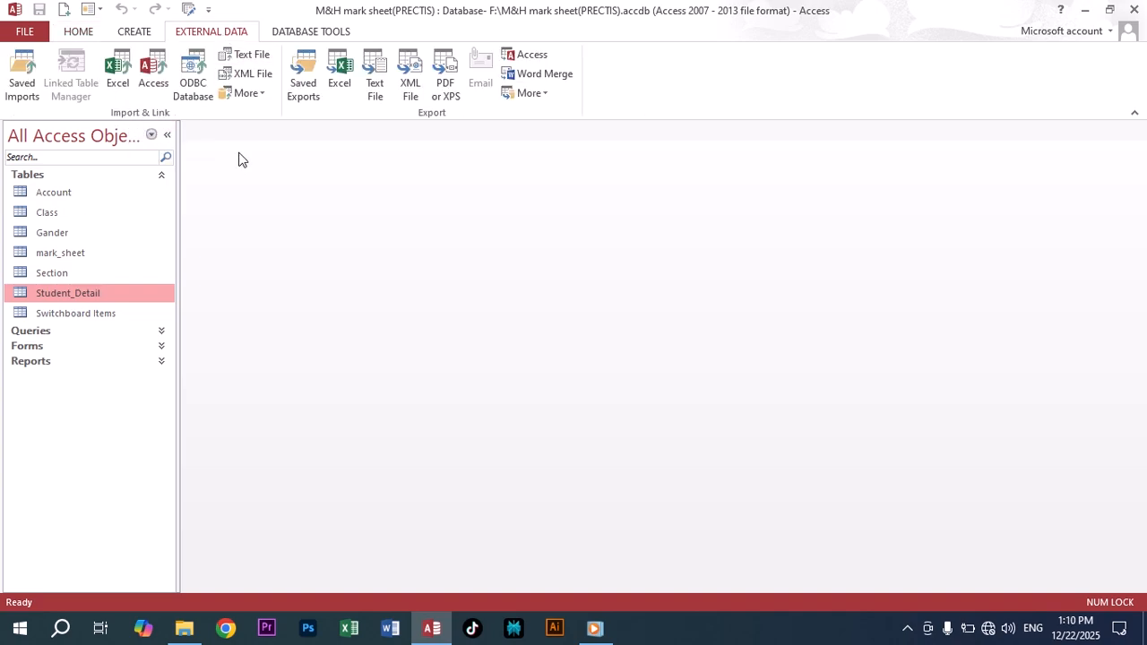
click(340, 76)
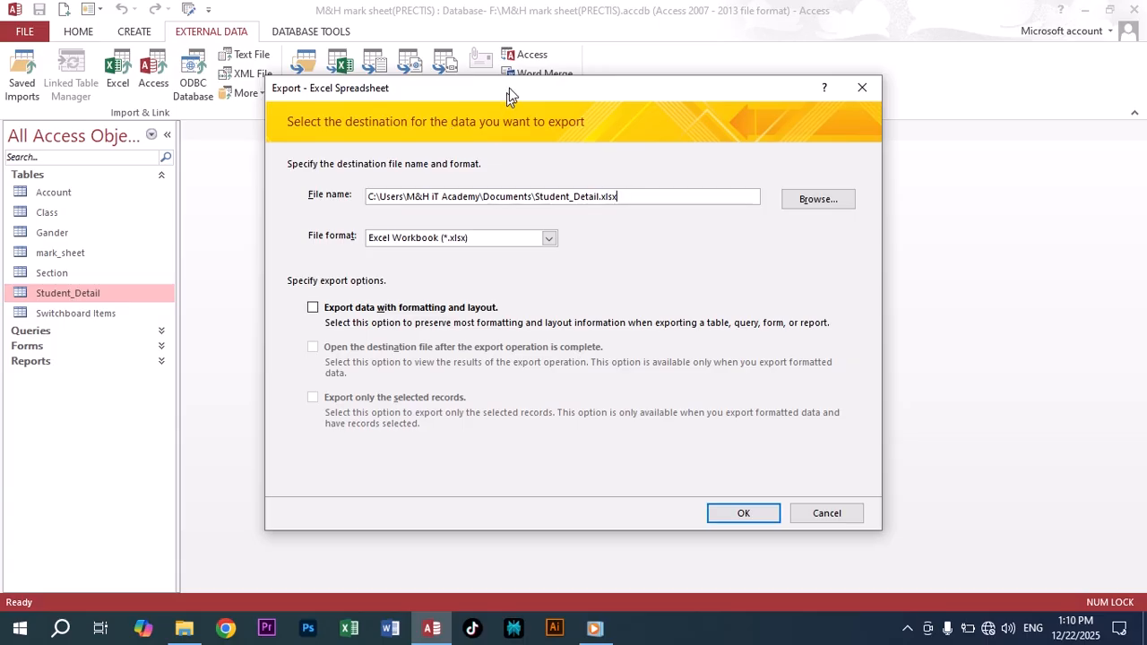
drag(507, 98, 514, 79)
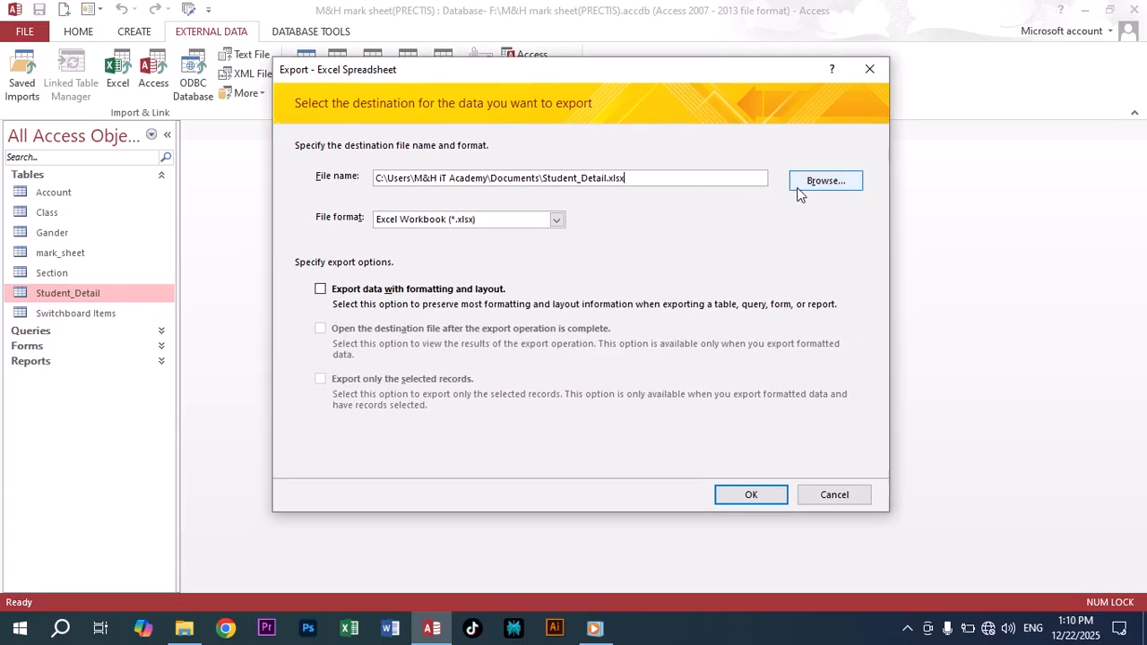
Step: Export the table to the Desktop as the Excel Workbook Student_Detail, without saving the export steps
click(823, 182)
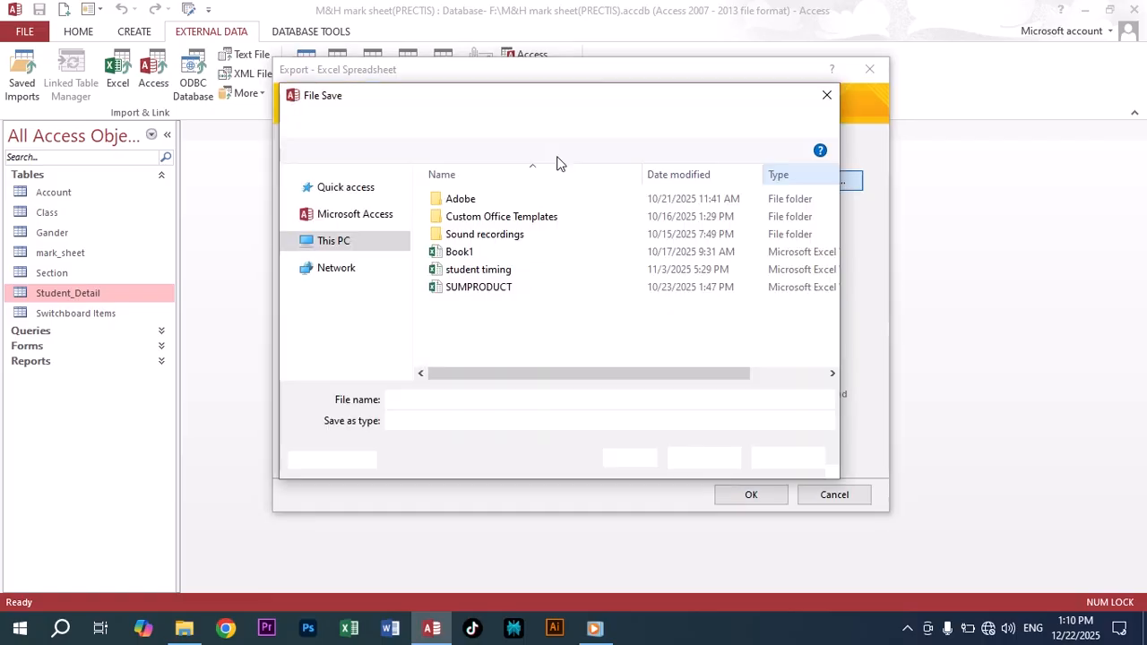
drag(539, 103, 552, 85)
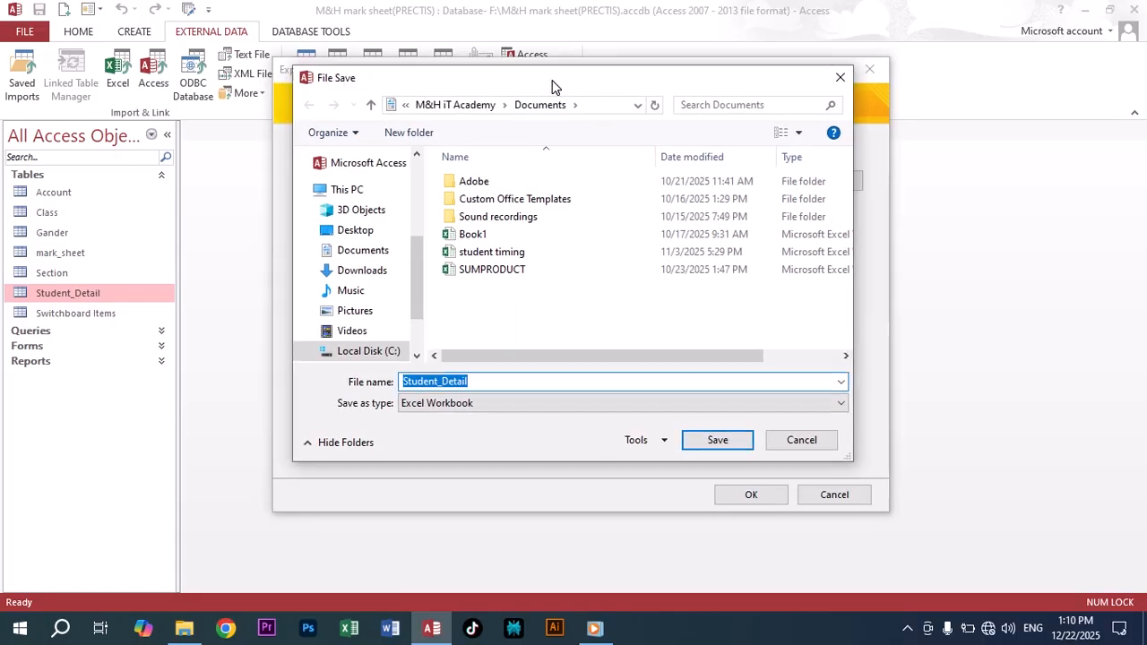
click(374, 235)
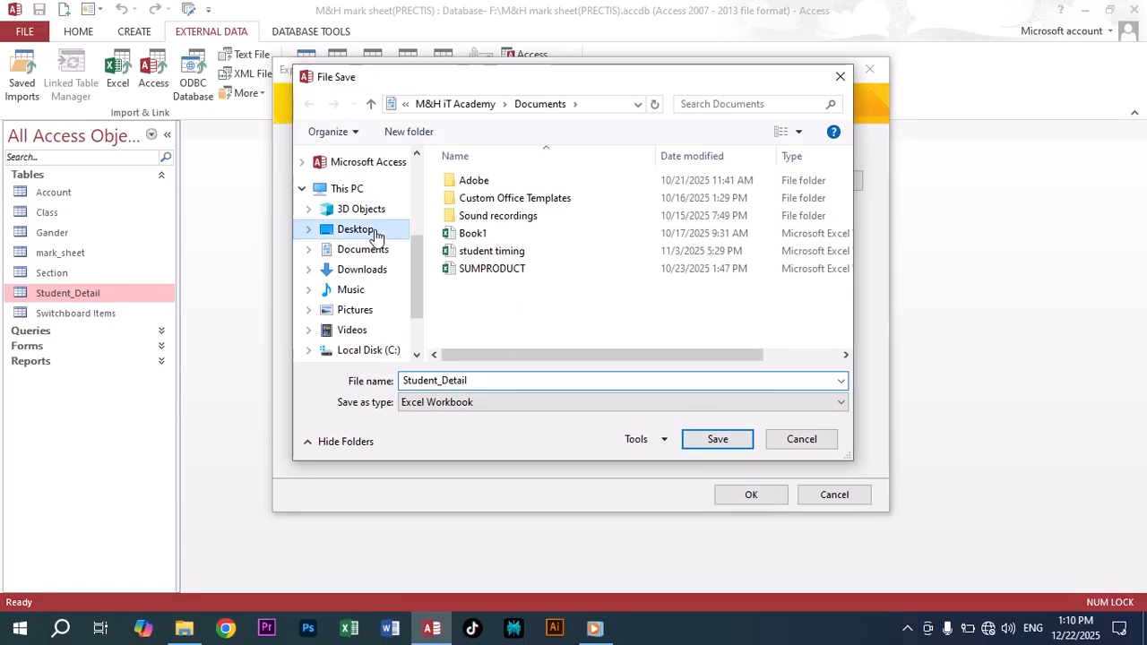
click(458, 380)
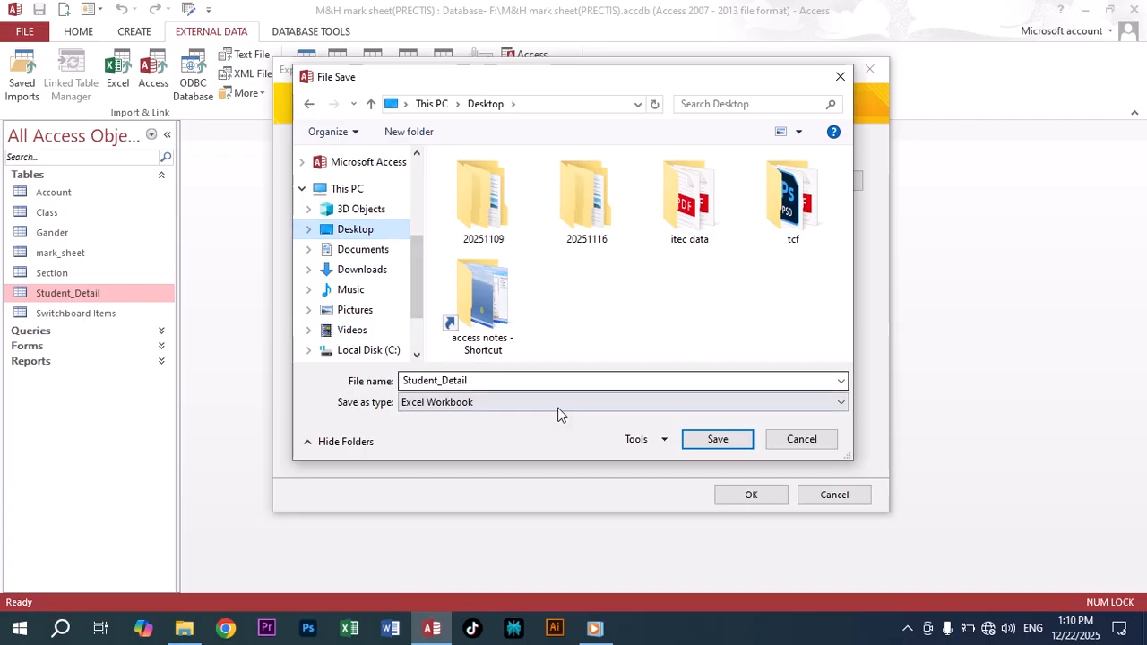
click(717, 438)
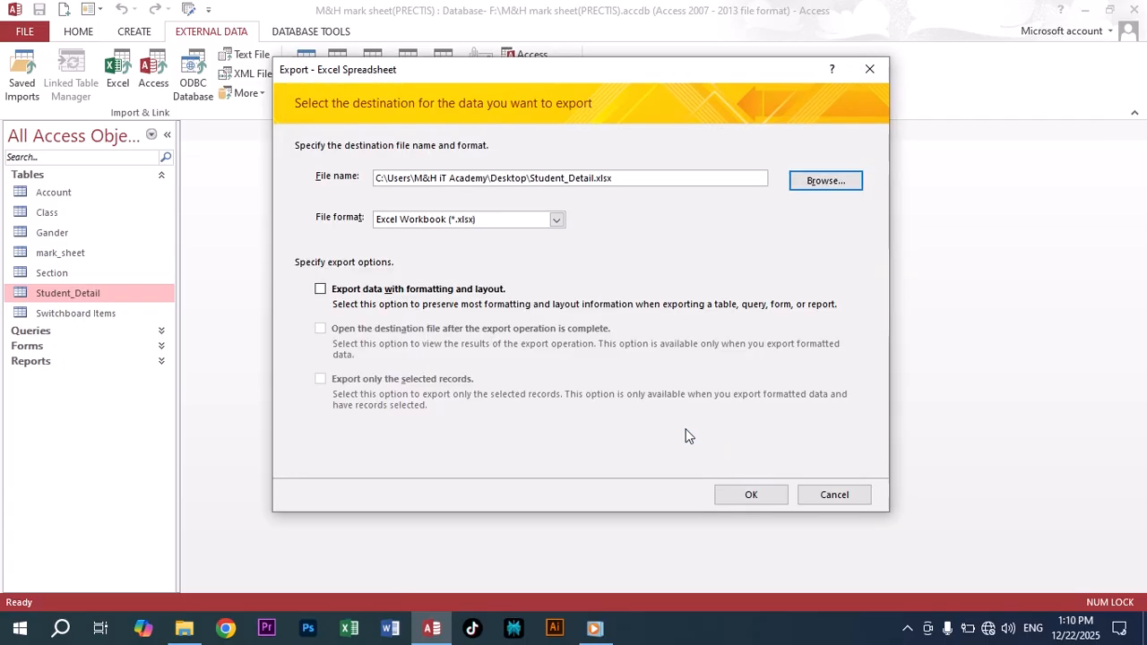
click(753, 495)
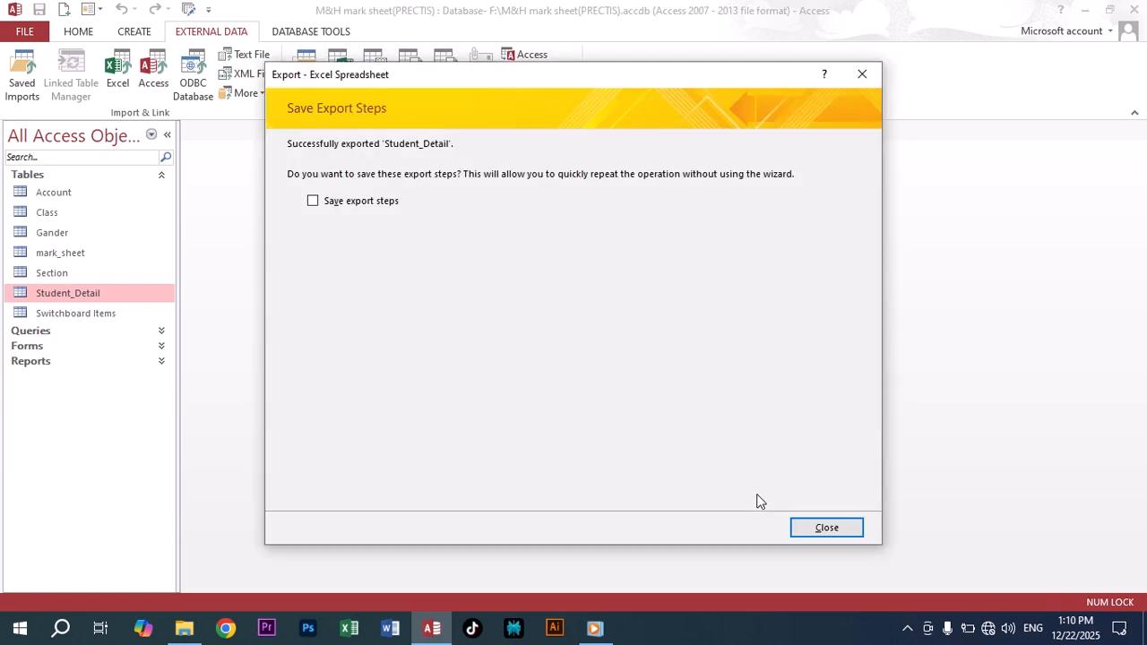
click(798, 530)
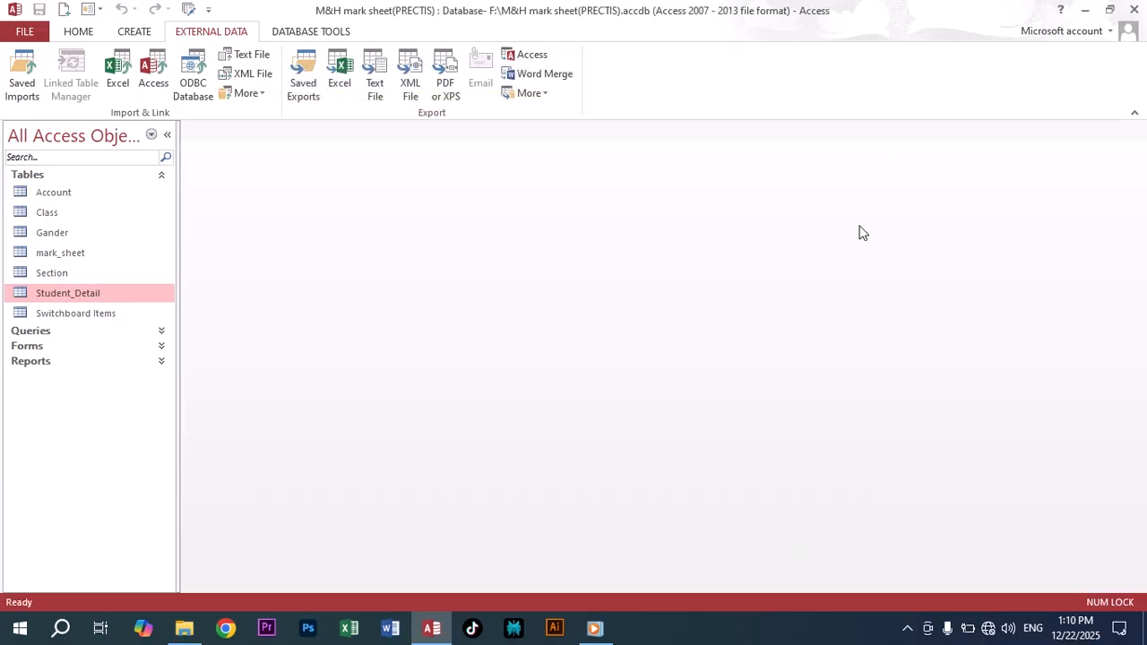
Step: Minimize the database and open the exported Student_Detail workbook from the desktop in Excel
click(1085, 16)
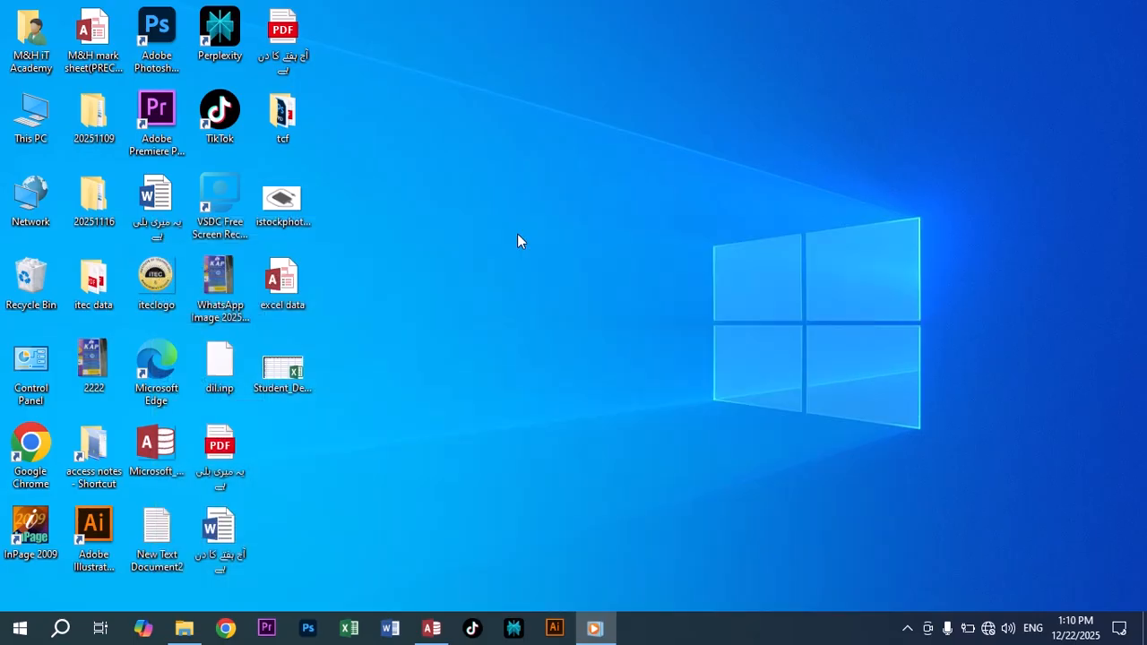
click(284, 375)
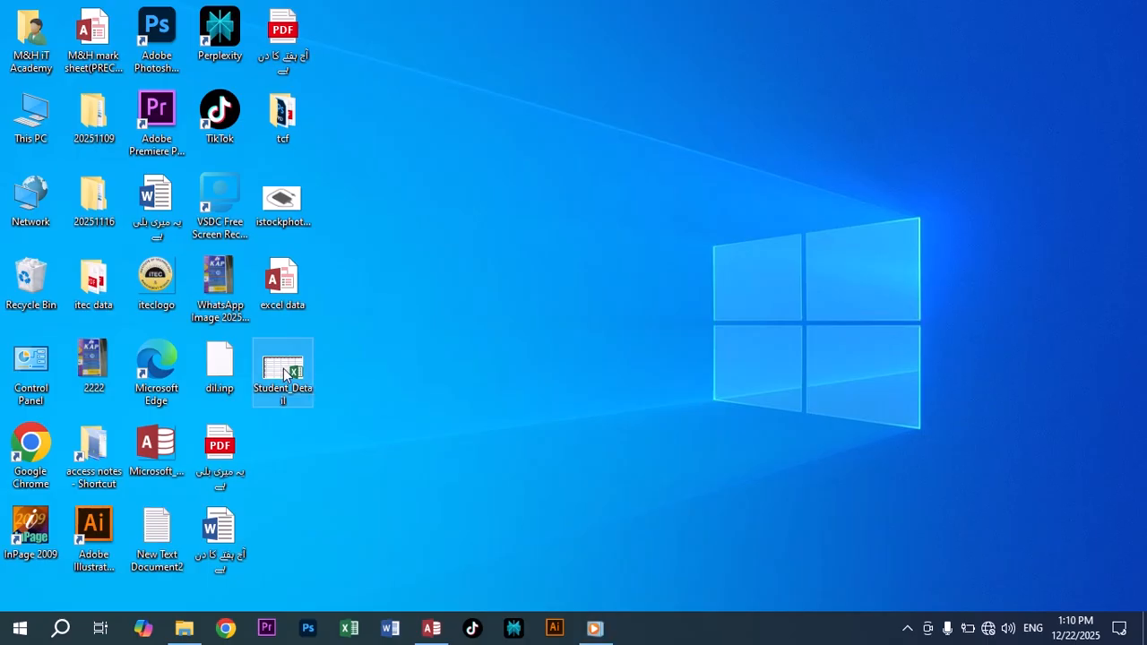
double_click(290, 373)
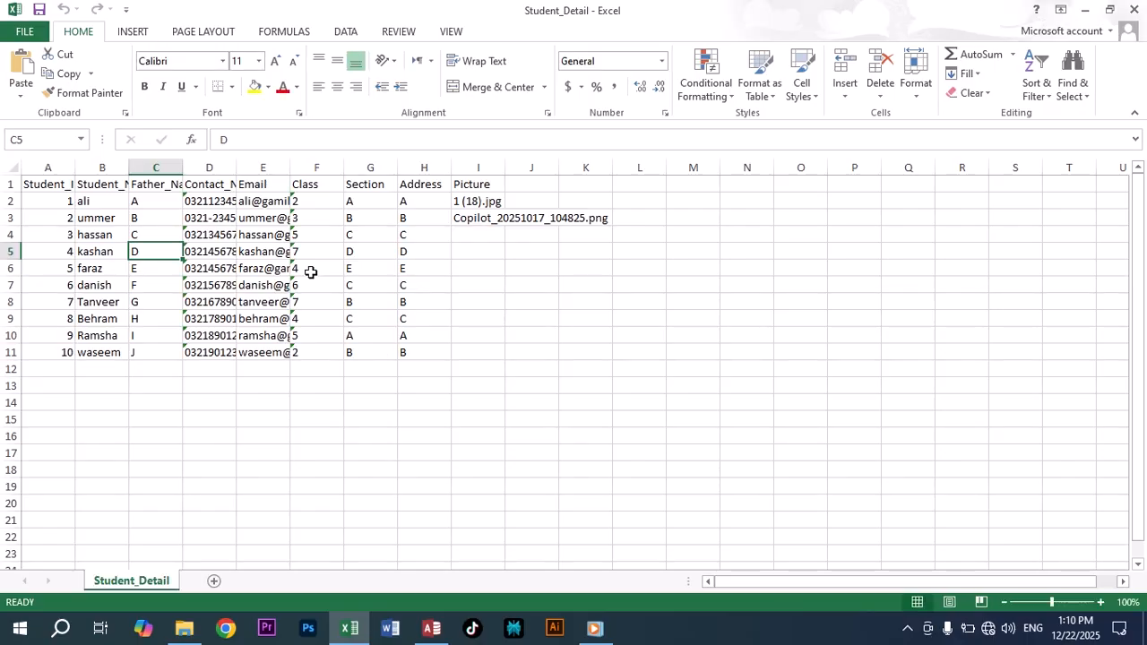
Step: Fit the widths of the columns Student_ID through Email, Address and Picture to their contents
double_click(74, 162)
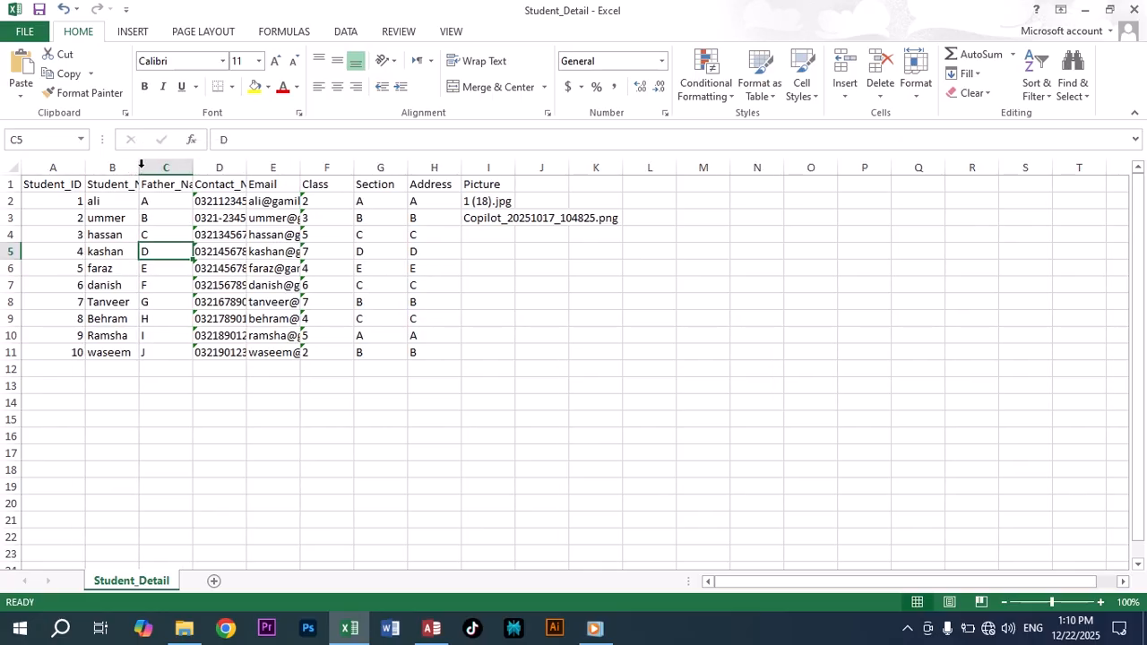
double_click(138, 163)
double_click(224, 164)
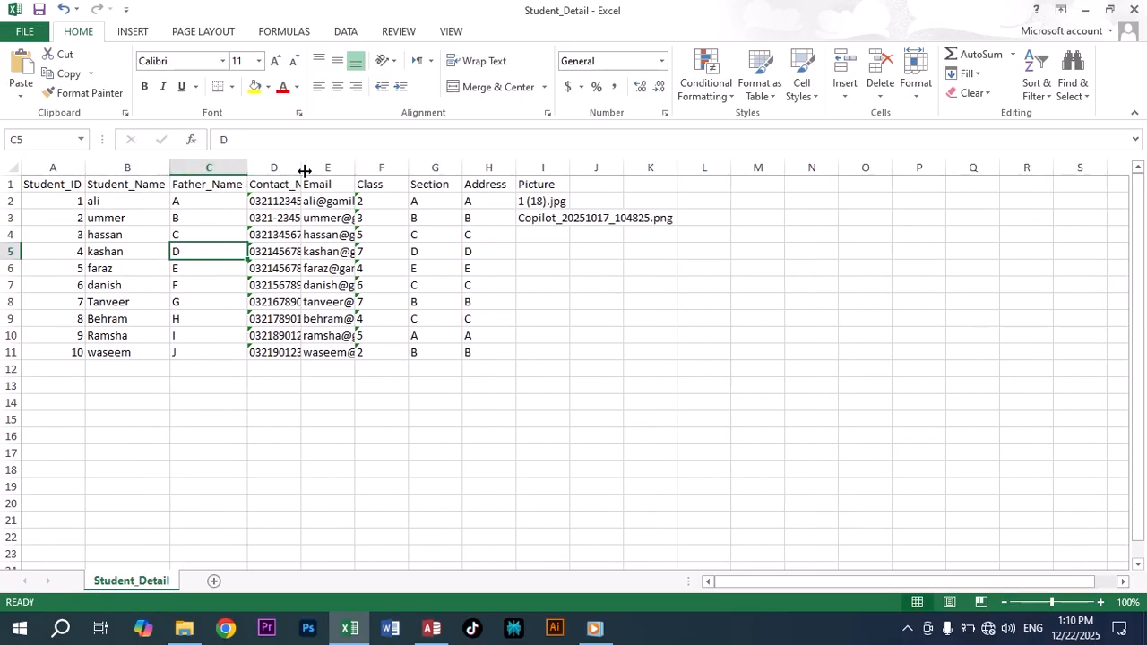
double_click(303, 162)
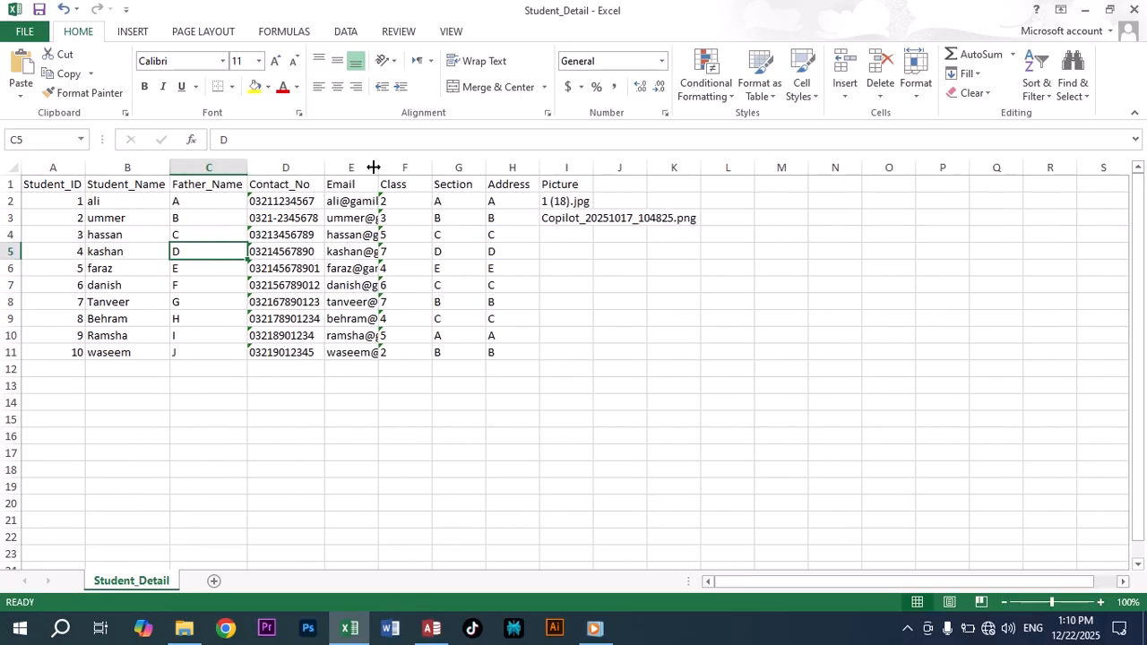
double_click(374, 164)
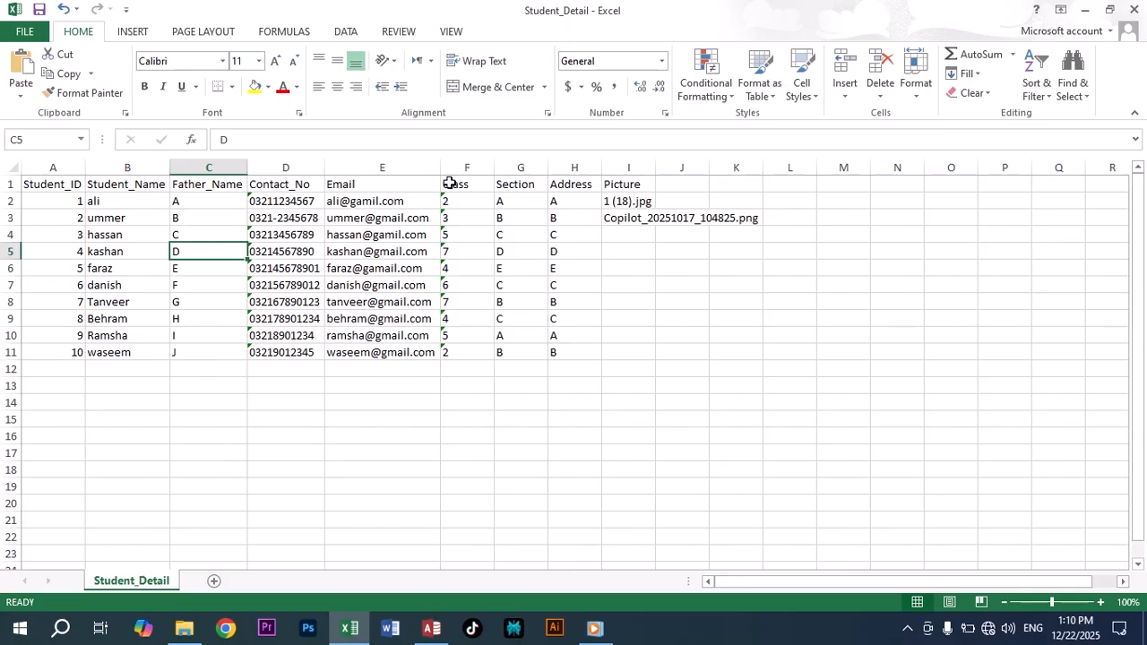
double_click(605, 166)
double_click(647, 163)
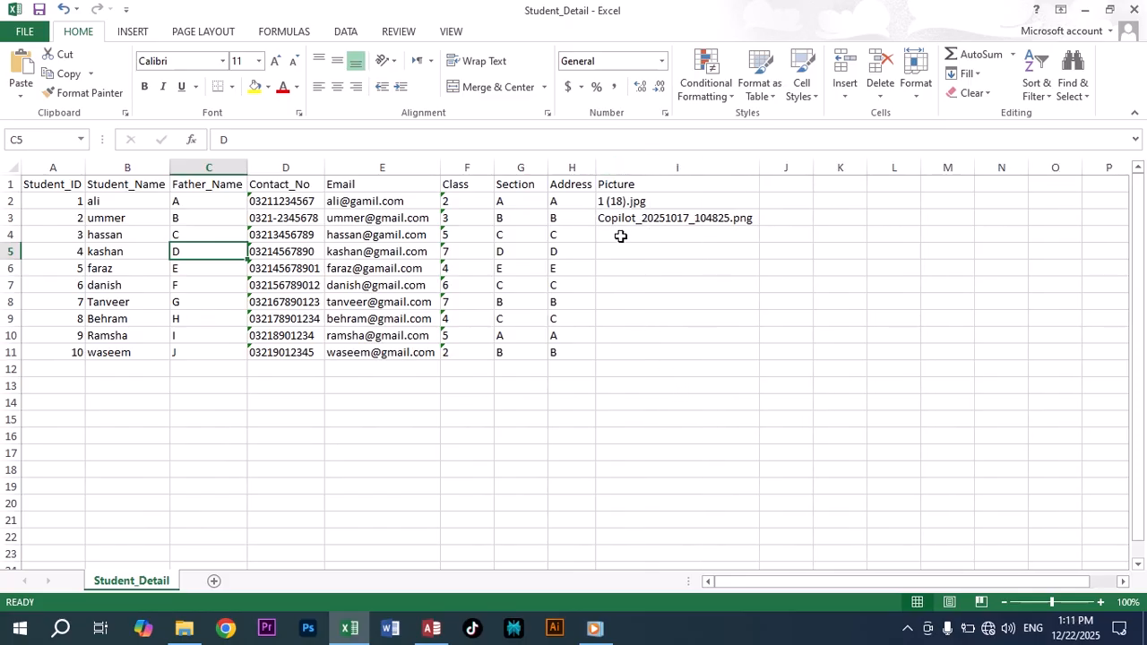
Step: Check the exported file names in the Picture column and the entries in the Email, Contact_No and Father_Name columns
click(645, 207)
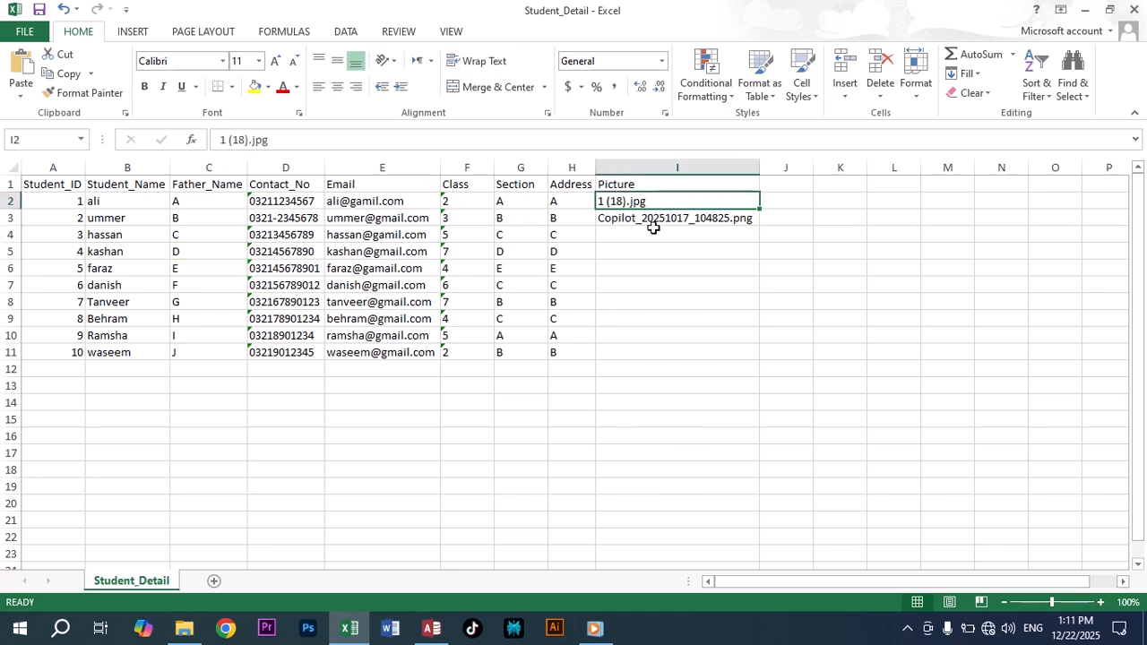
click(653, 217)
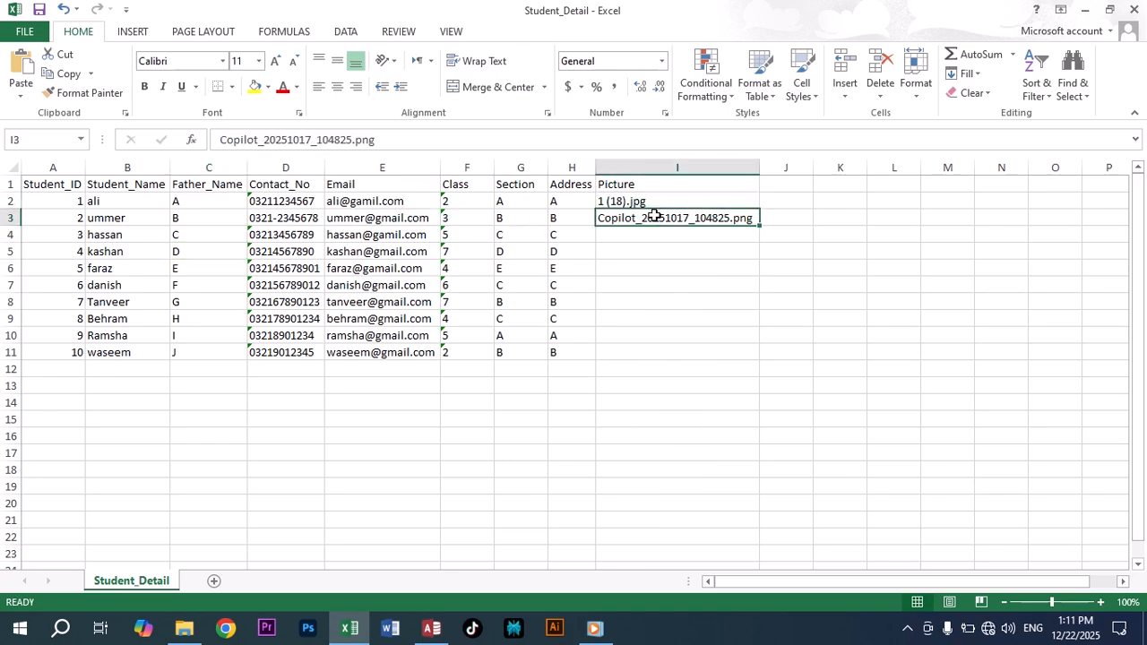
click(653, 204)
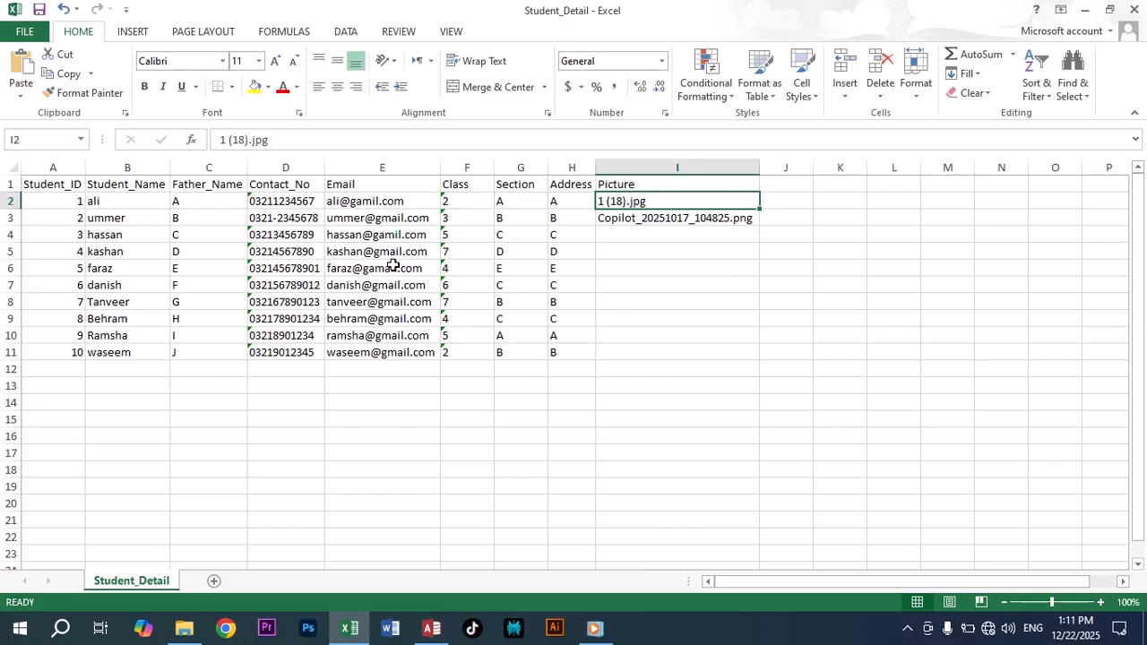
click(364, 305)
click(281, 334)
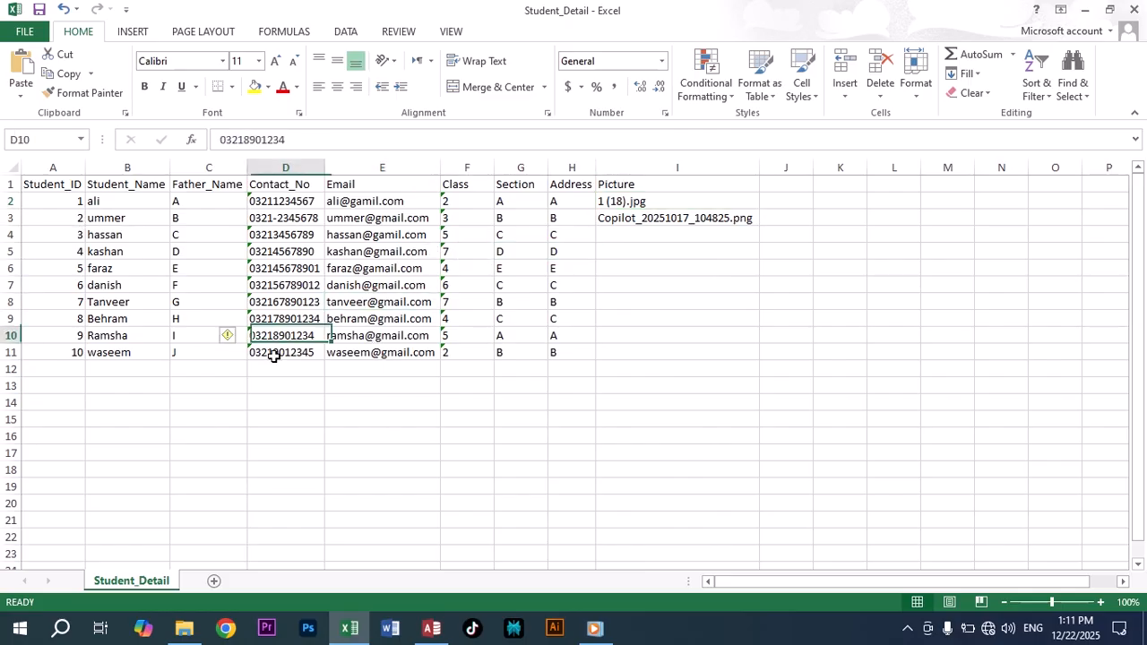
key(Left)
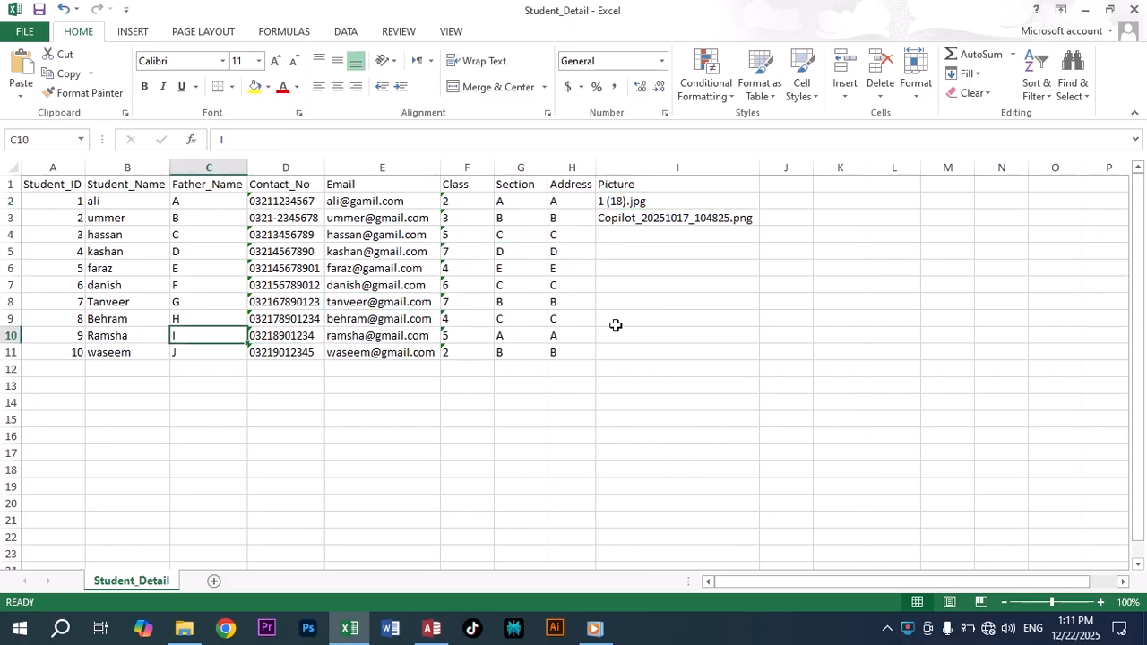